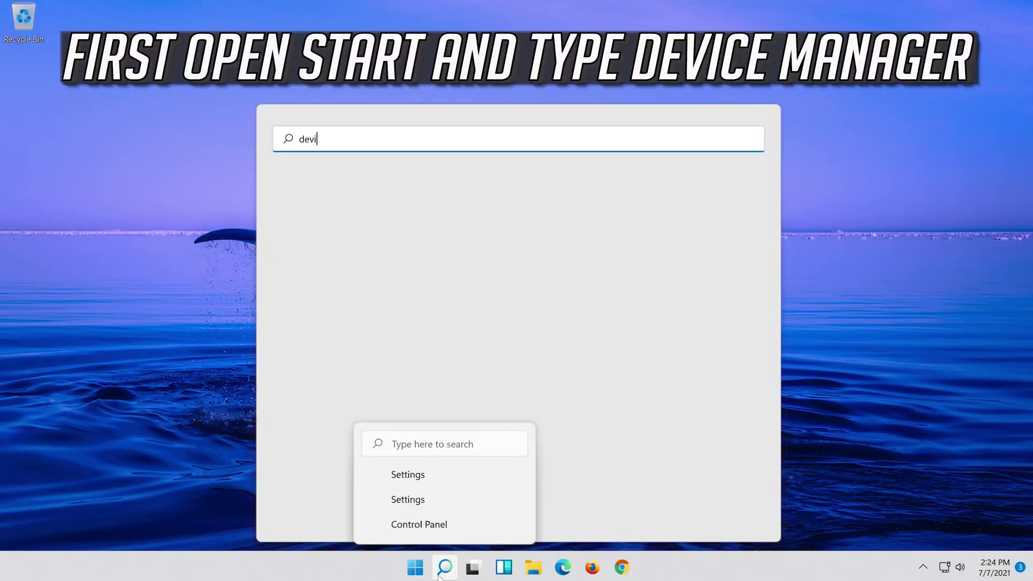
# Search Windows for 'device manager' and launch the Device Manager best match
pyautogui.write('ce manage')
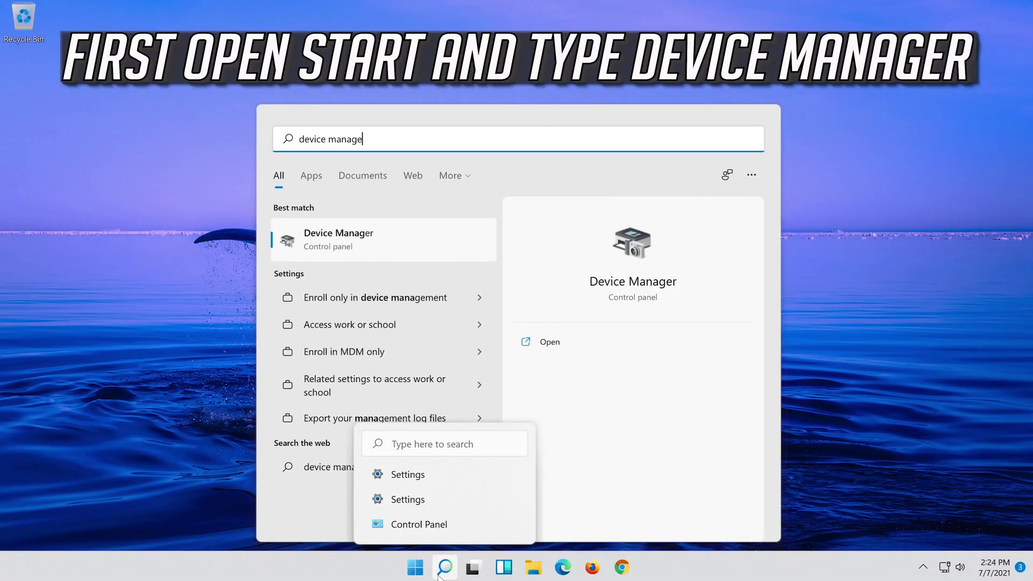
pyautogui.write('r')
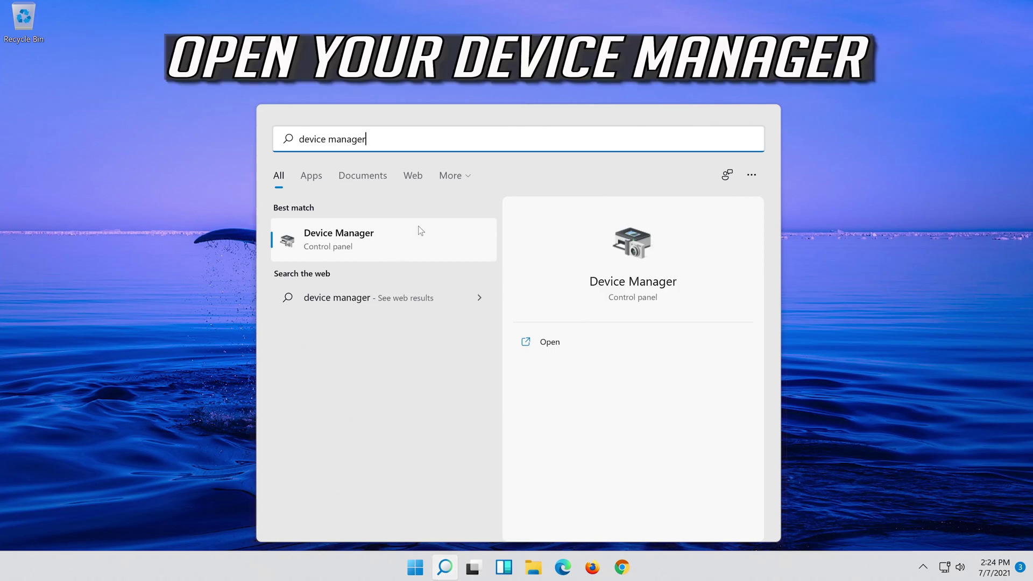
pyautogui.click(369, 246)
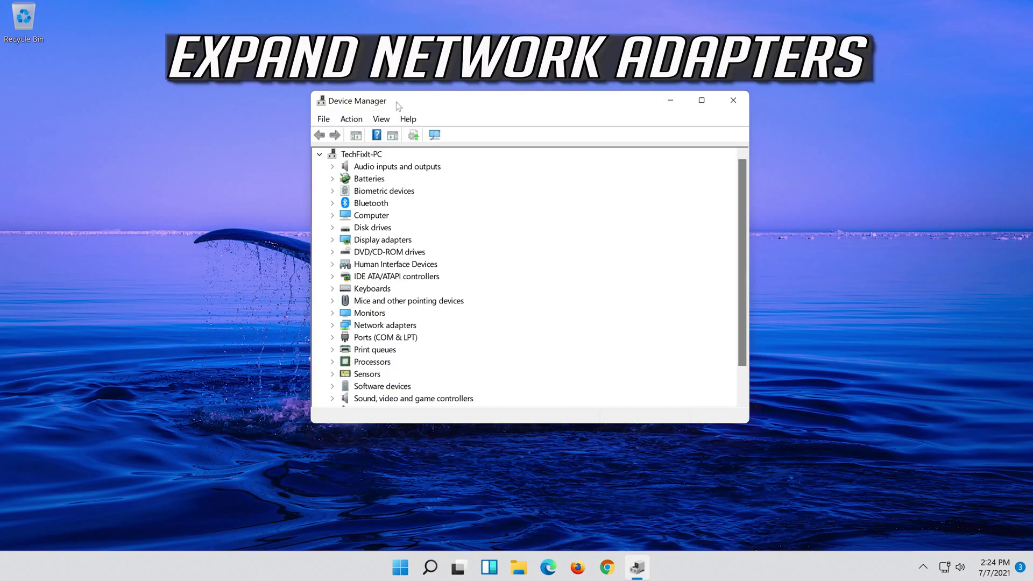
# Expand Network adapters and bring up the context menu for the Intel(R) 82574L Gigabit Network Connection
pyautogui.click(367, 326)
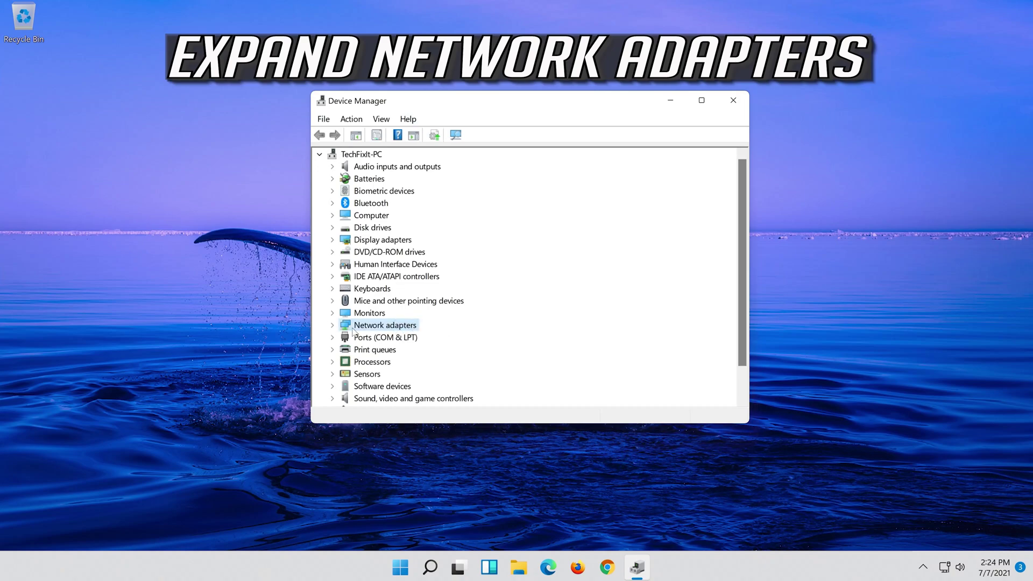
pyautogui.click(332, 325)
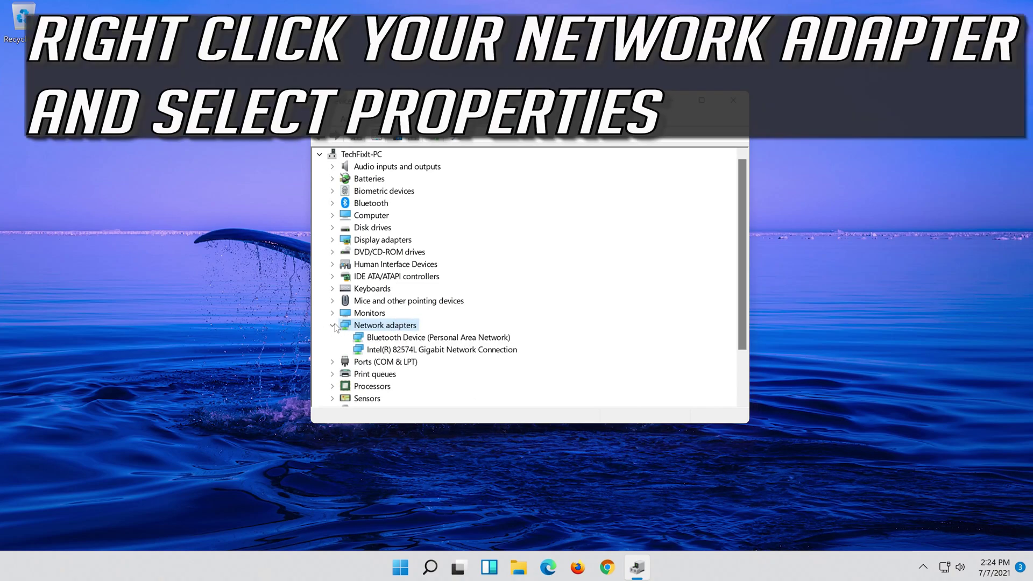
pyautogui.rightClick(440, 351)
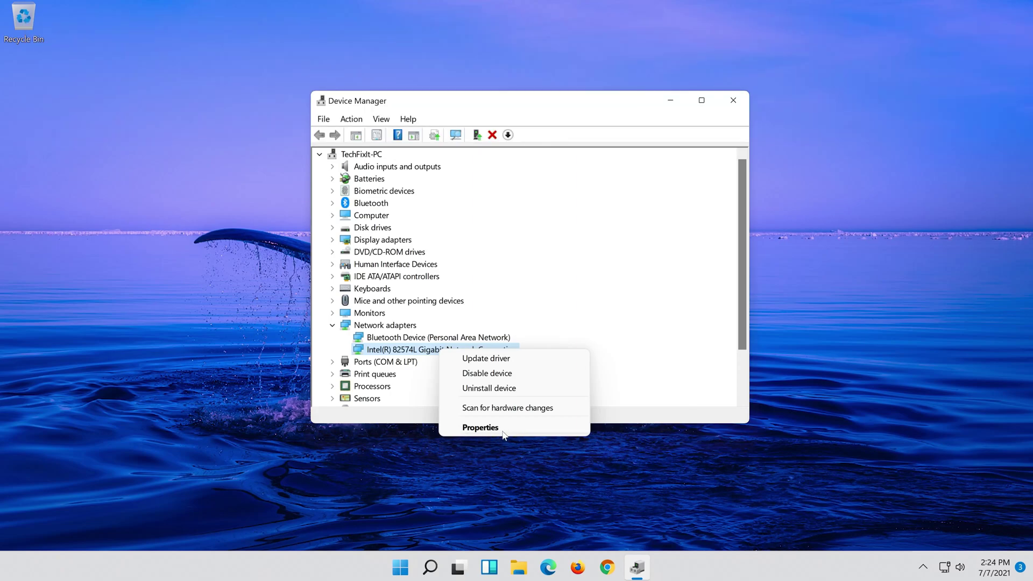
# Open the Intel adapter's Properties on the Driver tab, showing Microsoft driver 12.18.9.23 dated 6/10/2020
pyautogui.click(498, 427)
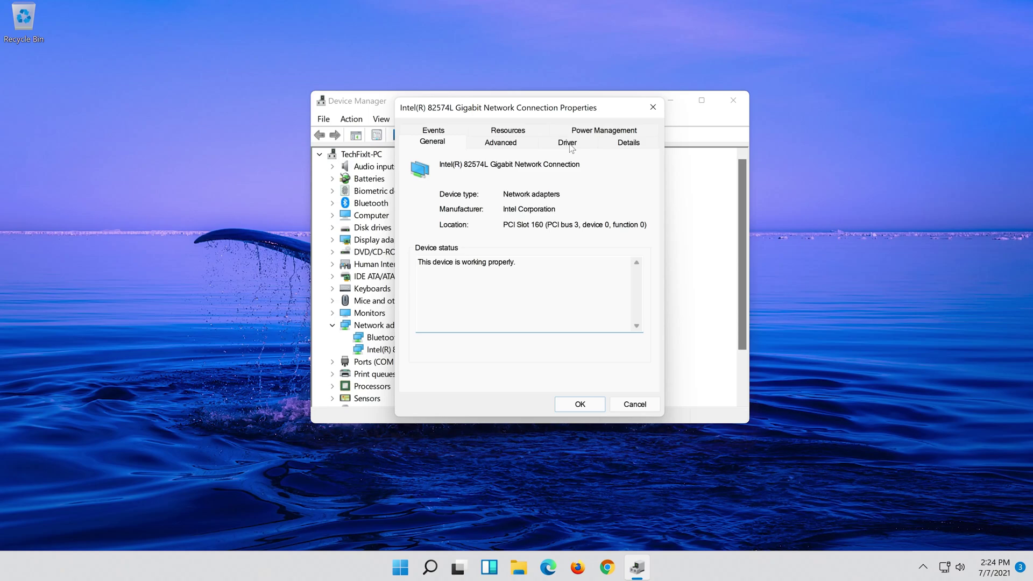
pyautogui.click(571, 148)
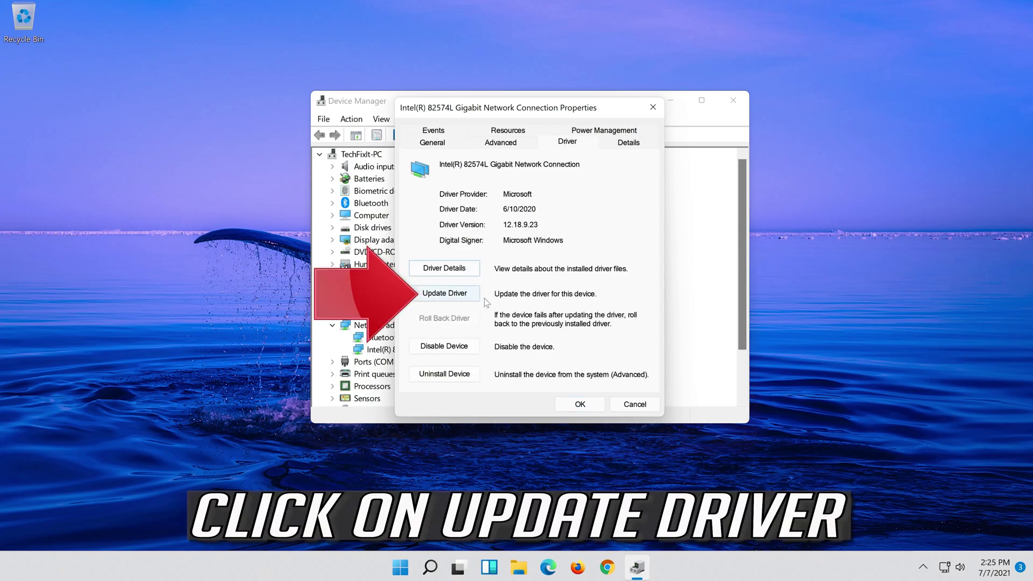
# Run an automatic driver search for the Intel(R) 82574L adapter; the best driver is already installed
pyautogui.click(431, 297)
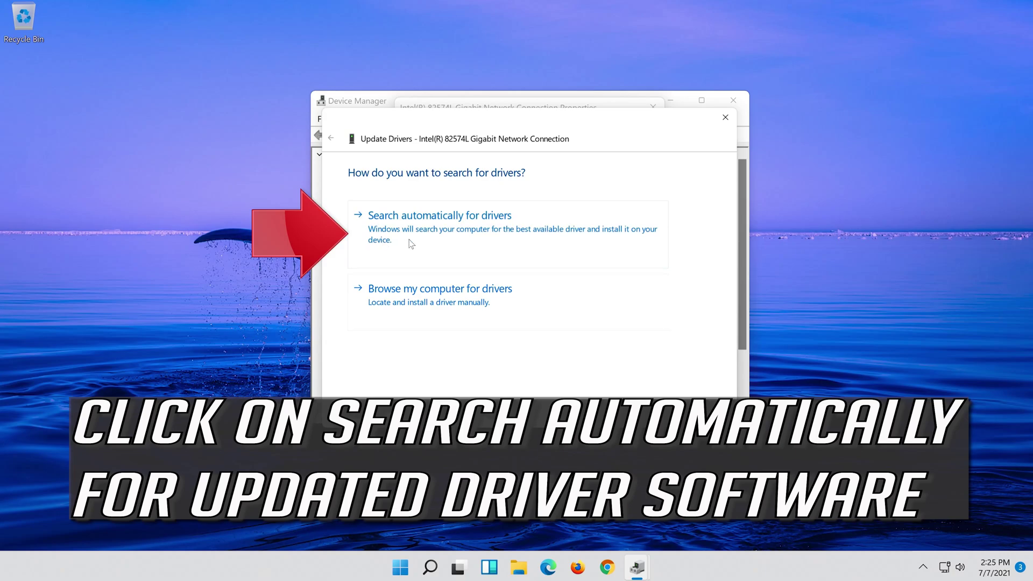
pyautogui.click(446, 232)
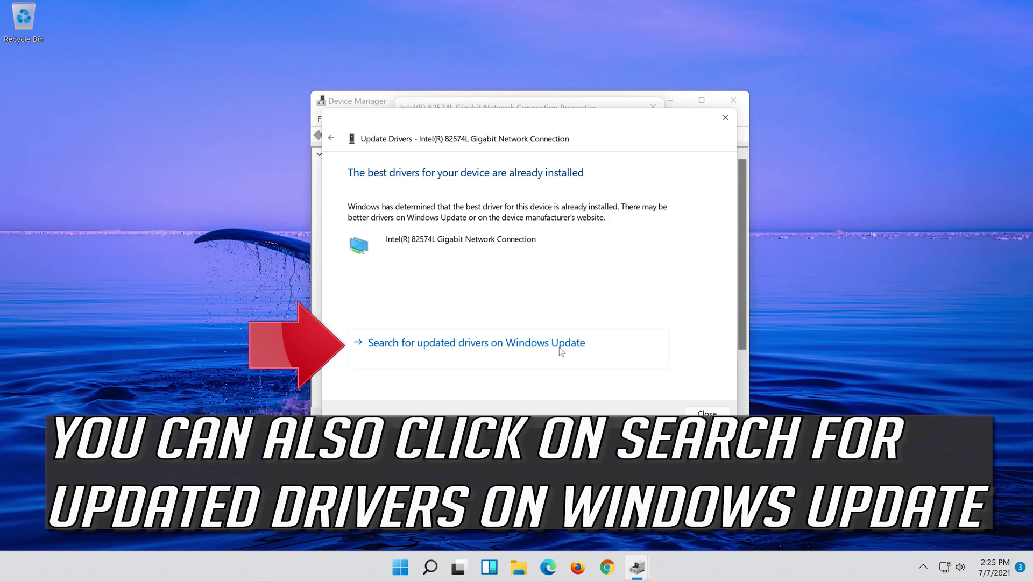
# Follow 'Search for updated drivers on Windows Update' and run Check for updates in Settings
pyautogui.click(544, 353)
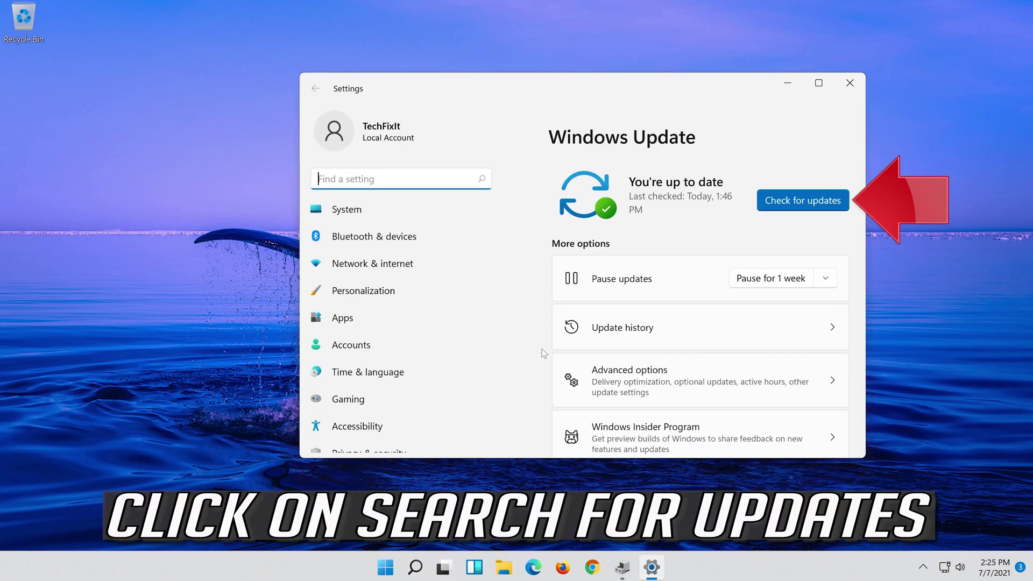
pyautogui.click(806, 207)
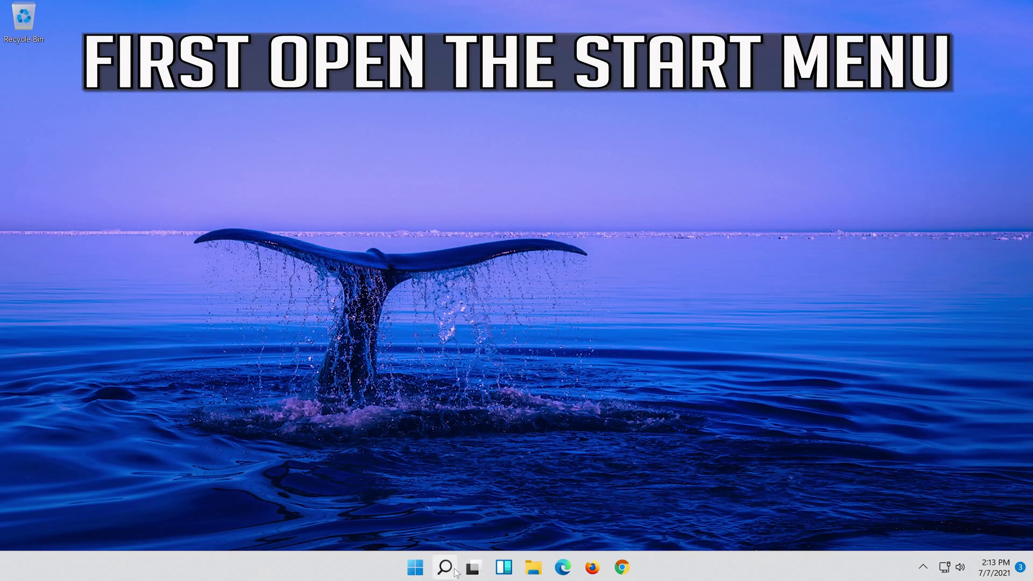
# Search for 'settings' from the taskbar and launch the Settings app
pyautogui.click(455, 571)
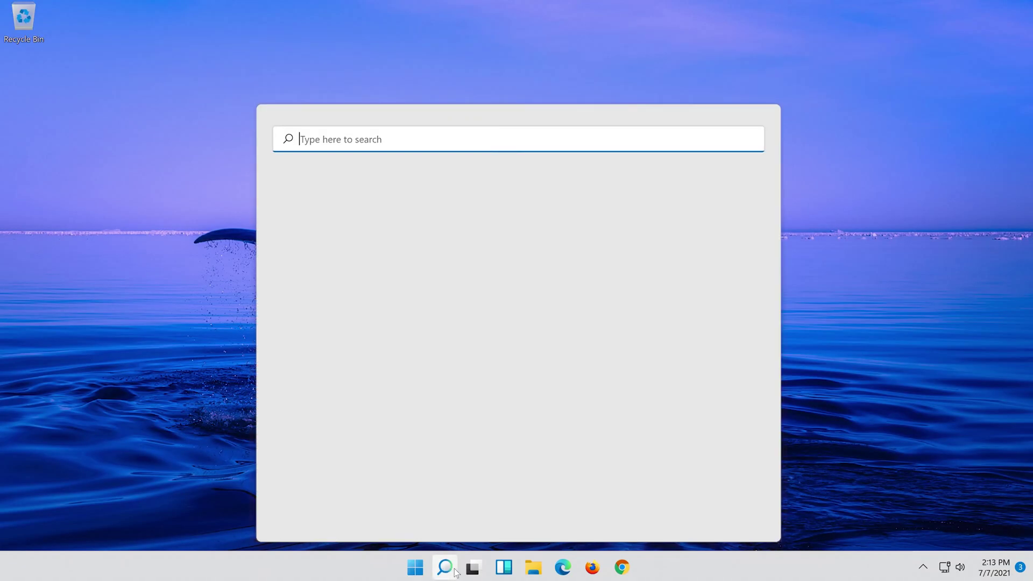
pyautogui.write('settings')
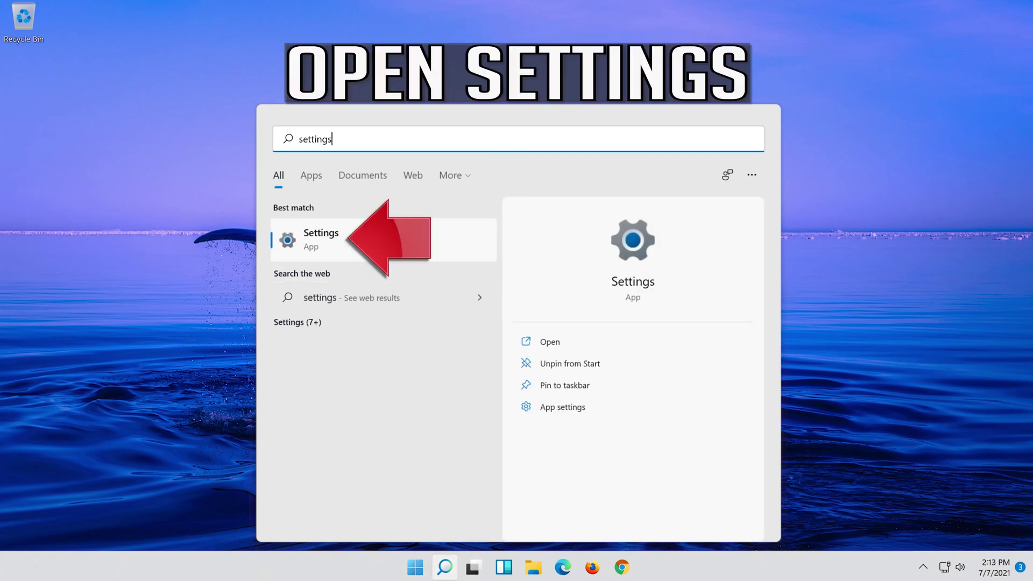
pyautogui.click(369, 247)
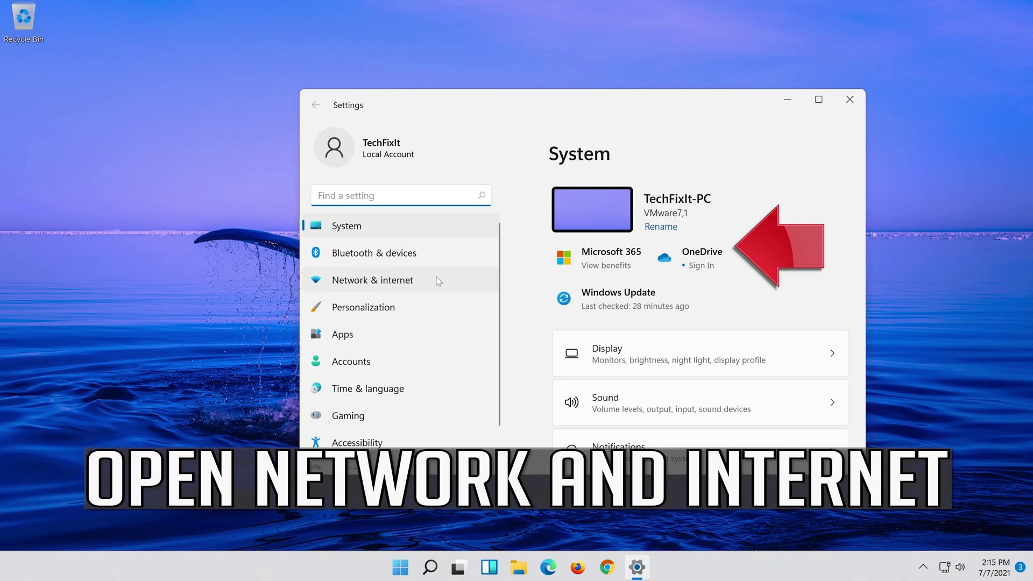
# Go to Network & internet > Advanced network settings, with Network reset in view
pyautogui.click(400, 283)
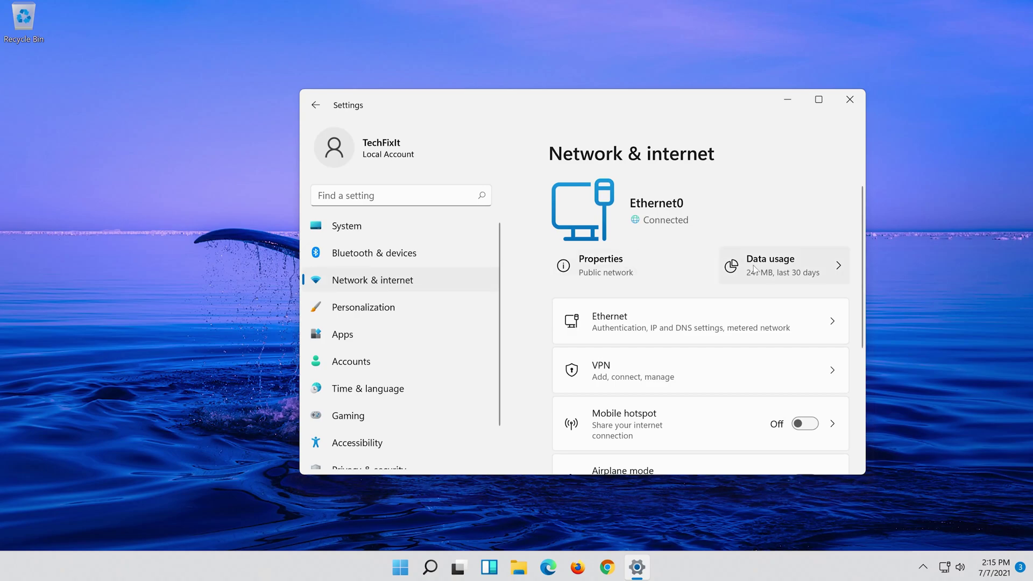
pyautogui.scroll(-4, 741, 270)
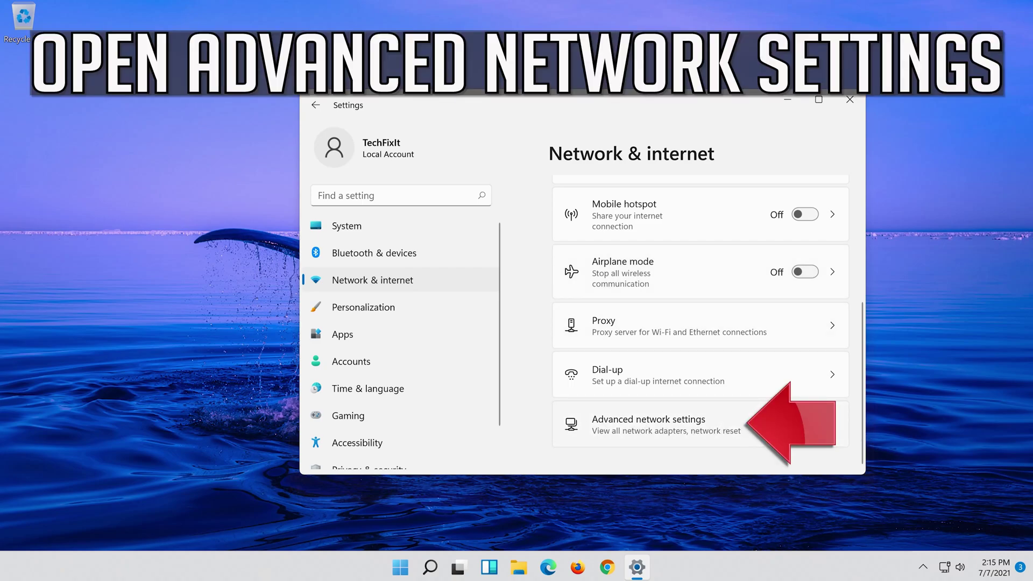
pyautogui.click(633, 429)
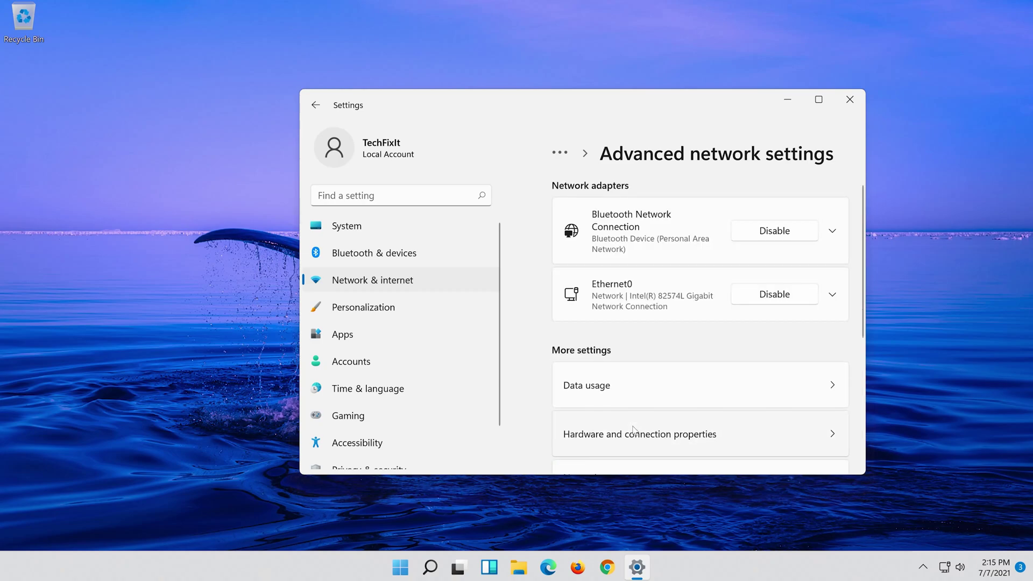
pyautogui.scroll(-3, 633, 429)
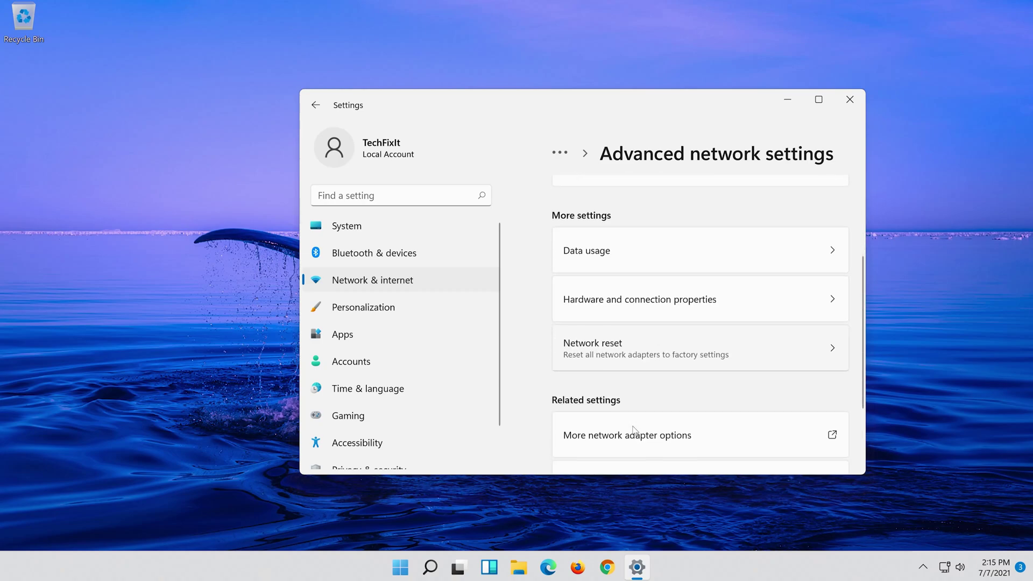
pyautogui.scroll(1, 624, 377)
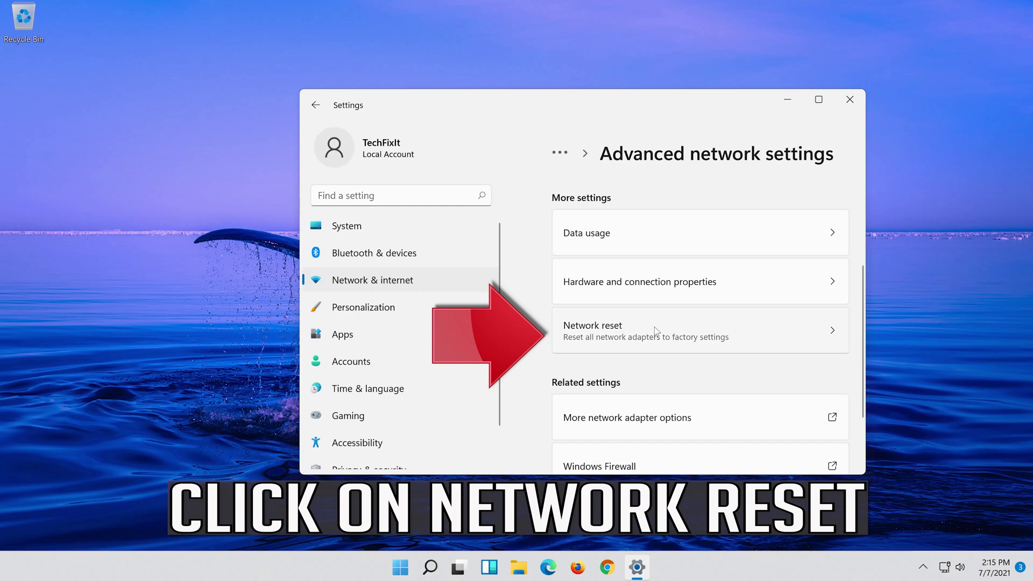
# Confirm Network reset with Reset now and Yes, dismiss the sign-out notice, and close Settings
pyautogui.click(694, 330)
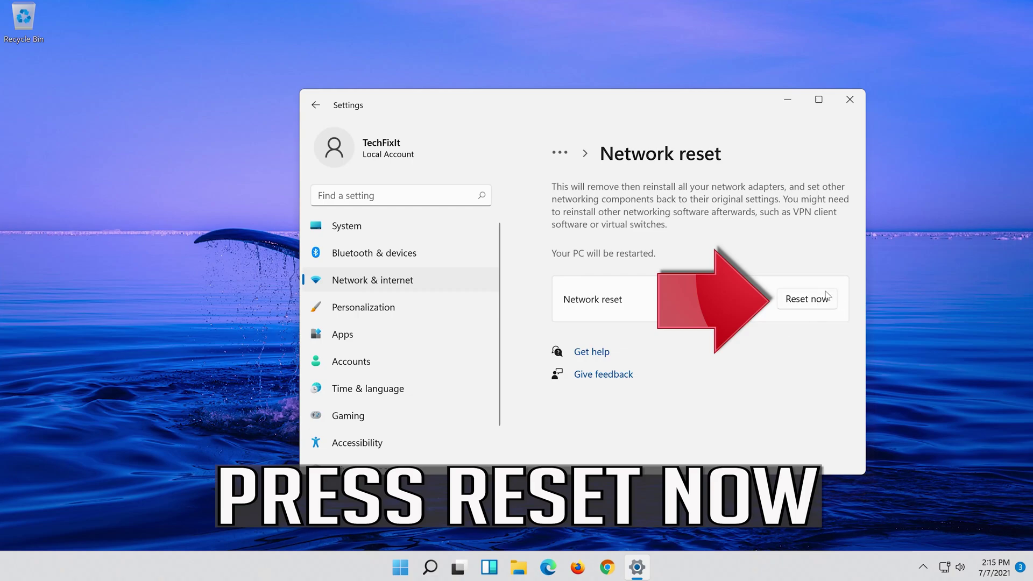
pyautogui.click(808, 299)
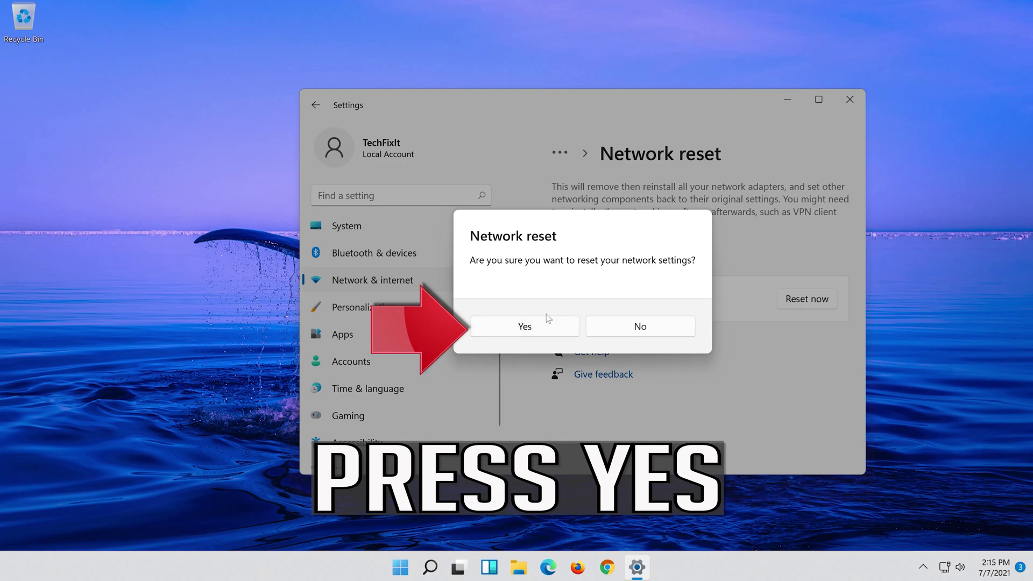
pyautogui.click(533, 327)
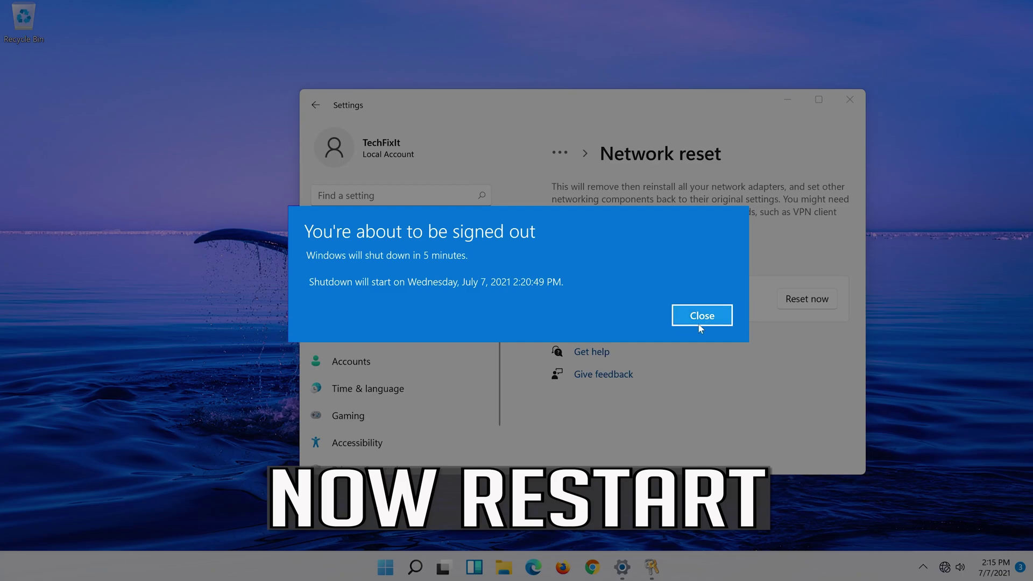
pyautogui.click(701, 317)
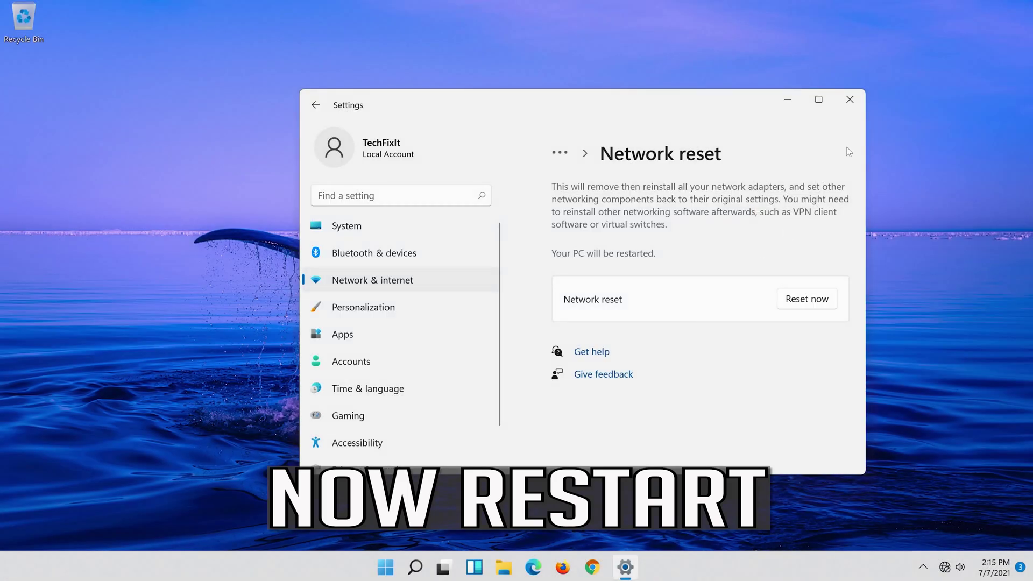
pyautogui.click(849, 99)
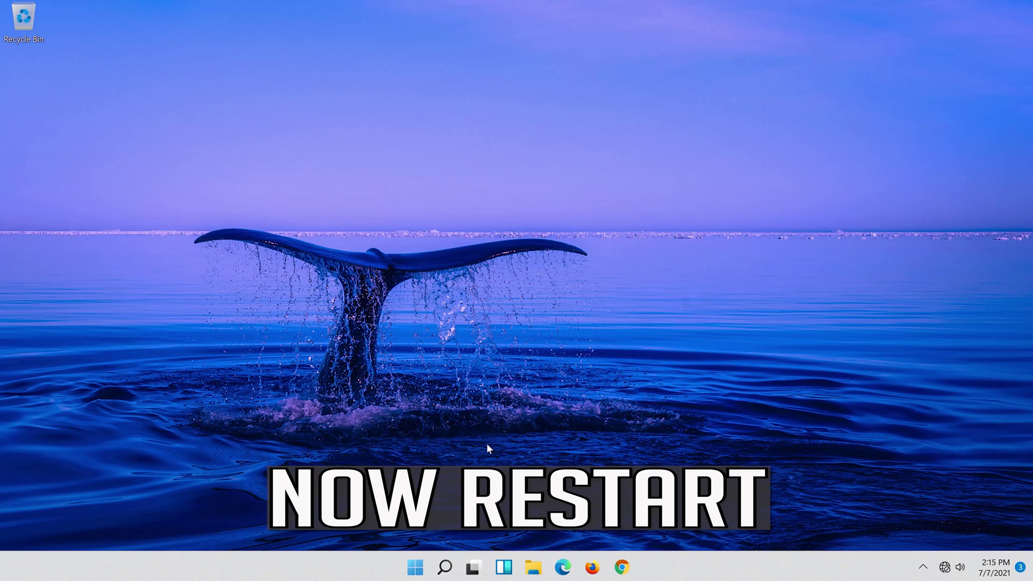
# Restart the PC from the Start menu's power options, then search for 'device manager'
pyautogui.click(406, 575)
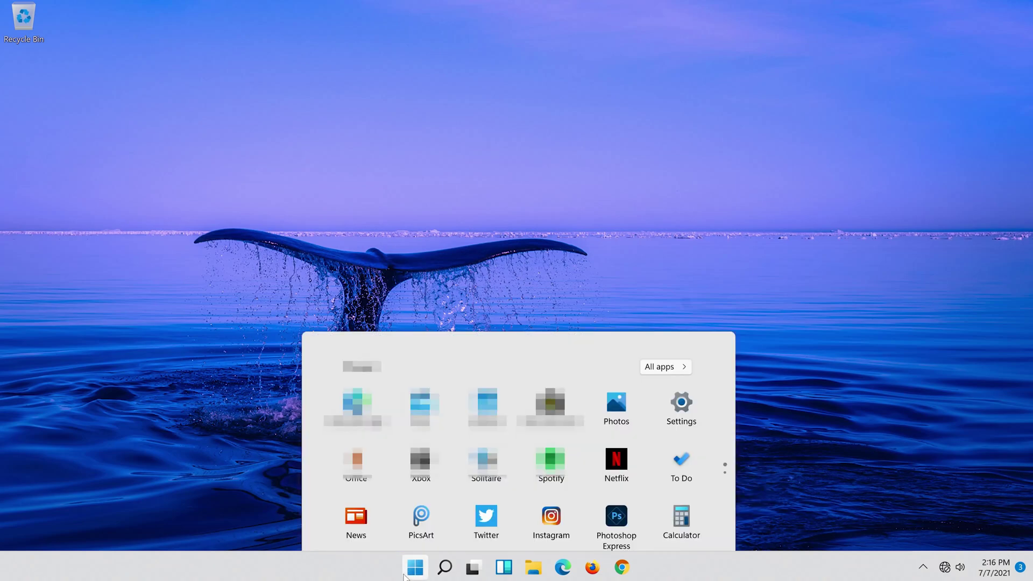
pyautogui.click(686, 520)
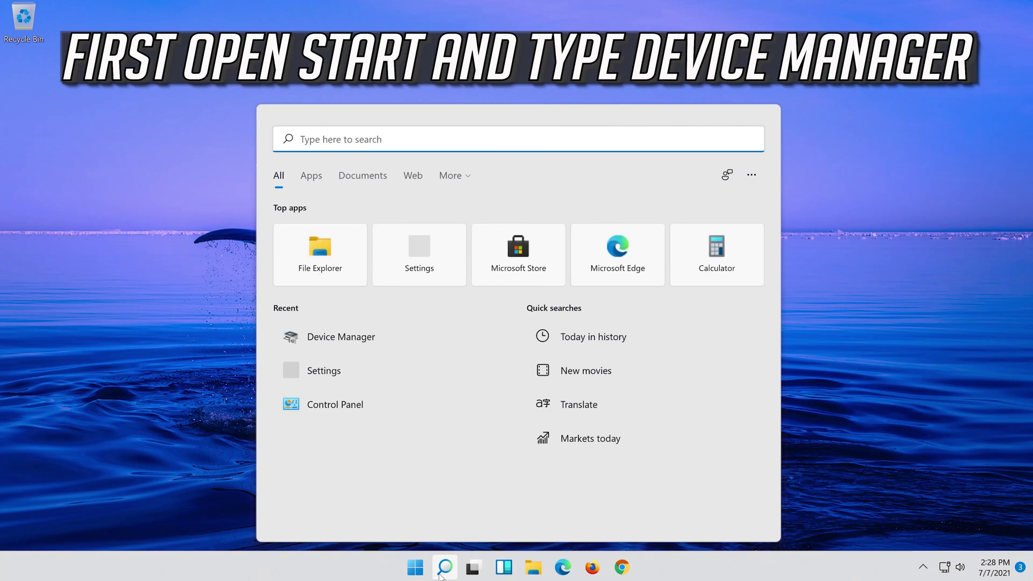
pyautogui.write('device manager')
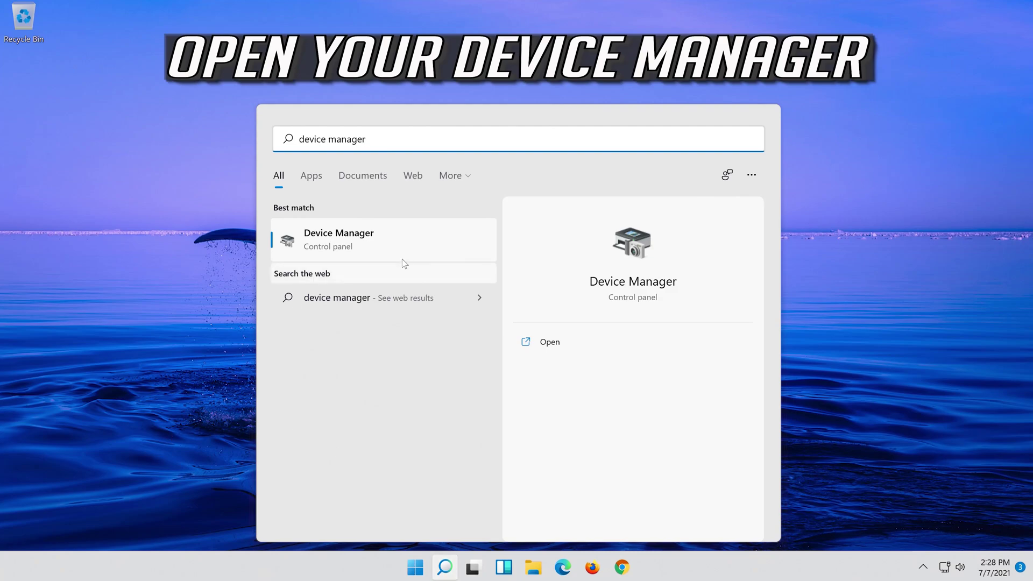
# Uninstall the Intel(R) 82574L adapter from its Properties Driver tab and confirm the removal
pyautogui.click(364, 245)
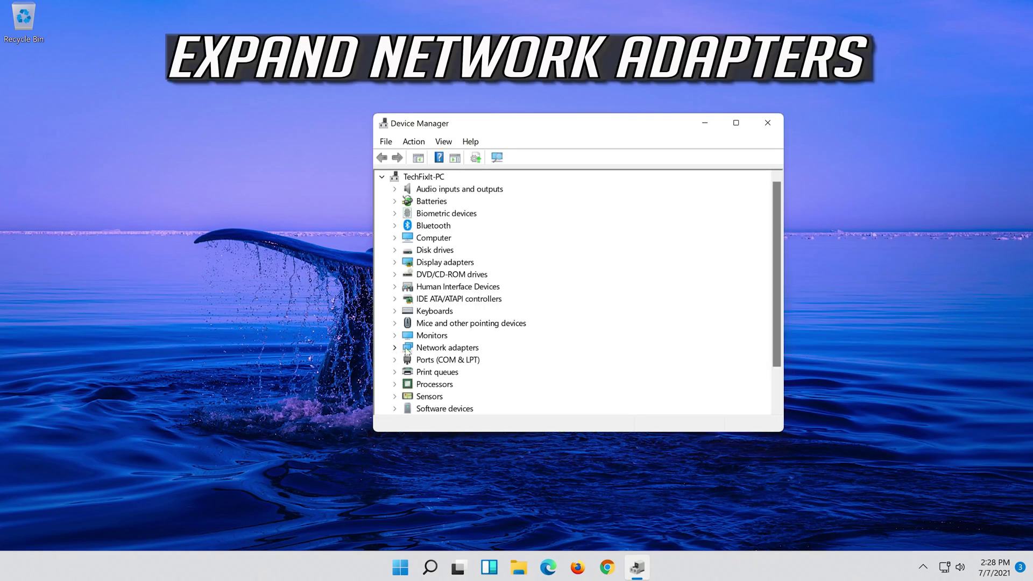
pyautogui.click(396, 348)
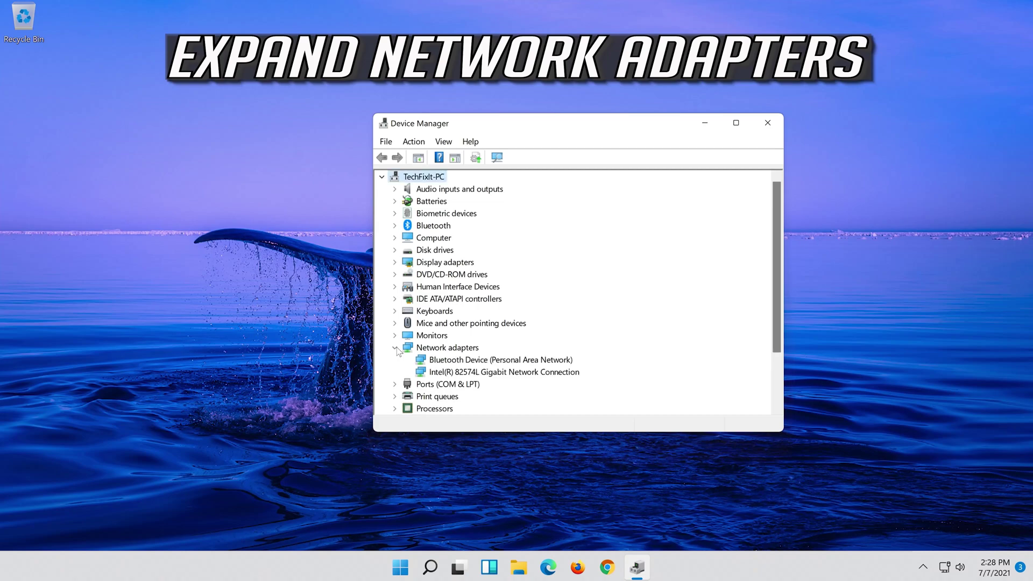
pyautogui.click(460, 374)
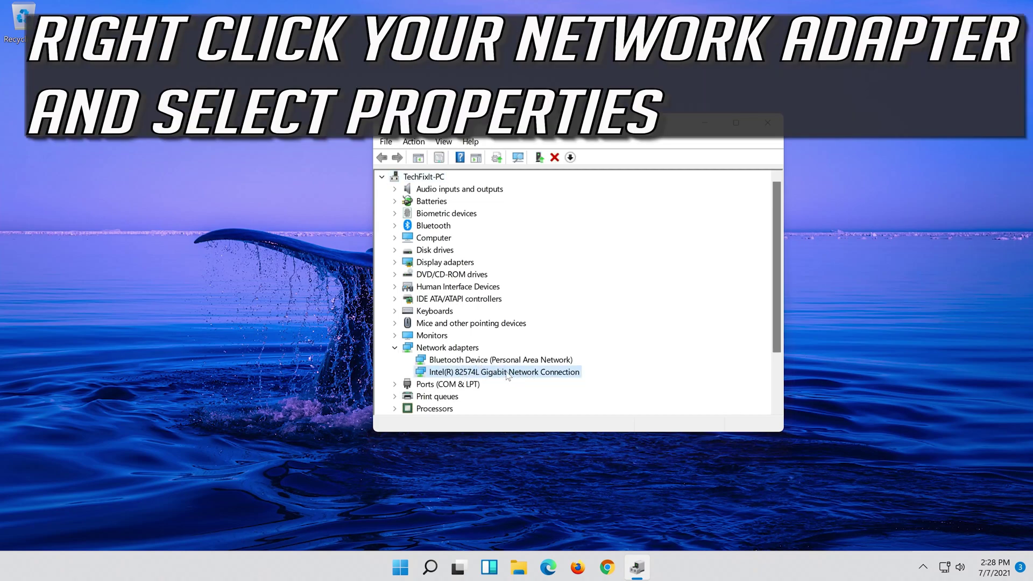
pyautogui.rightClick(508, 375)
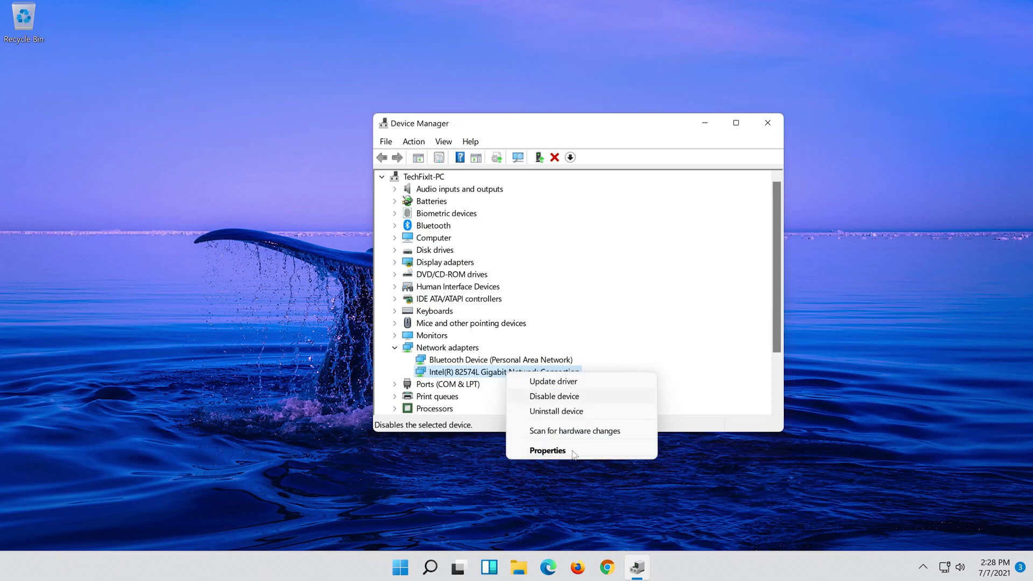
pyautogui.click(573, 453)
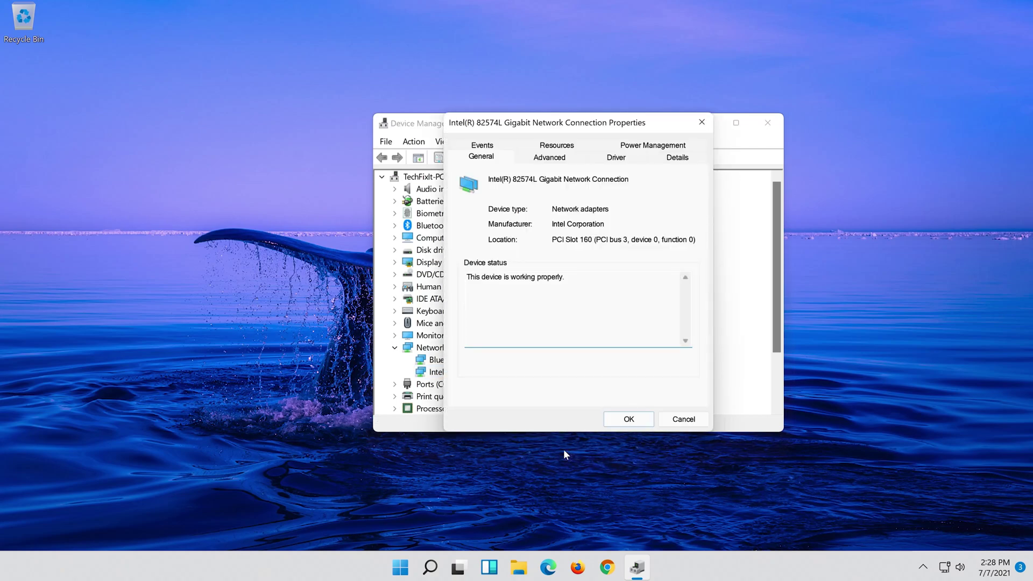
pyautogui.click(617, 157)
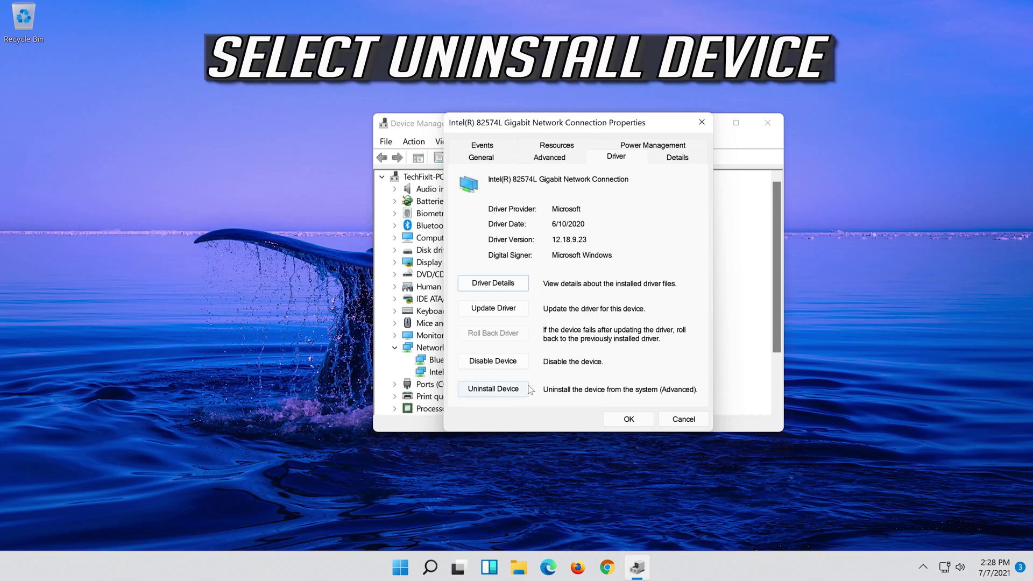
pyautogui.click(500, 392)
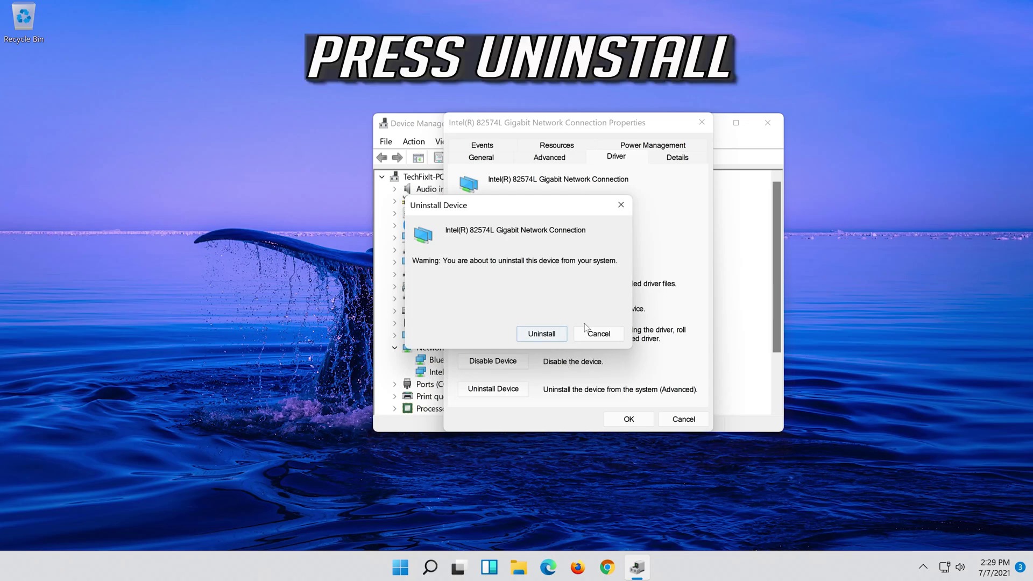
pyautogui.click(541, 336)
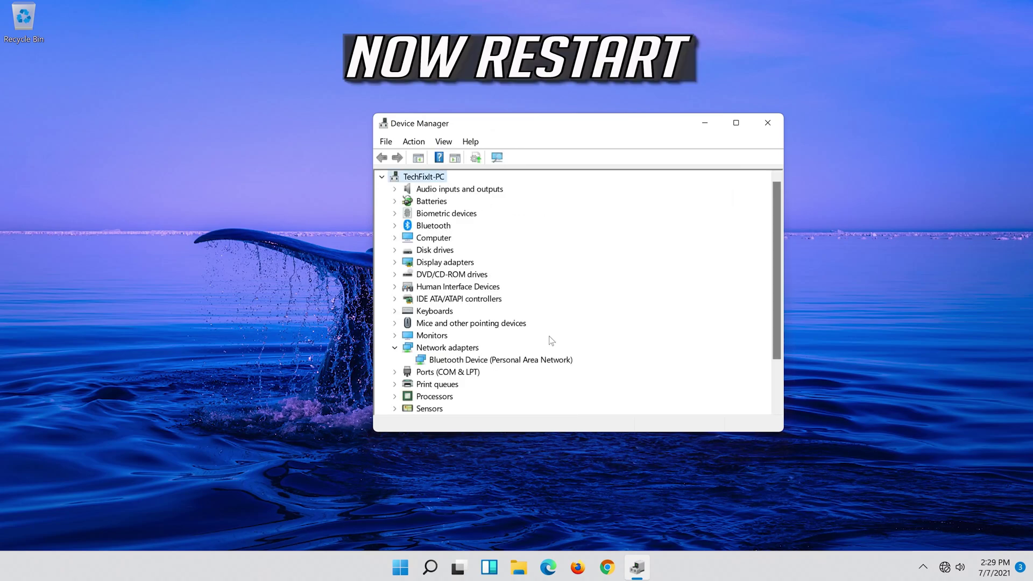
# Close Device Manager and restart Windows from the Start menu's power options
pyautogui.click(768, 122)
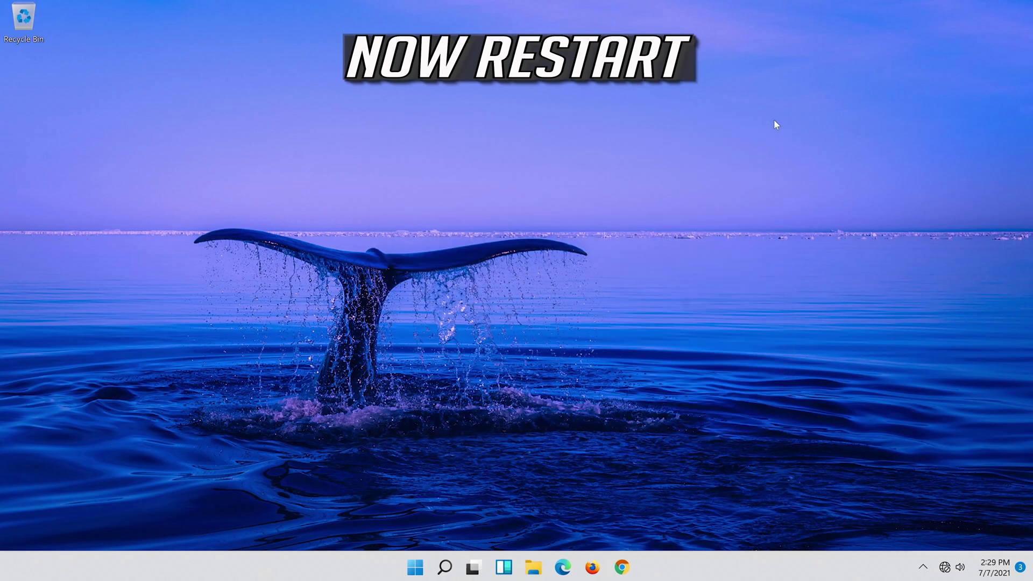
pyautogui.click(419, 570)
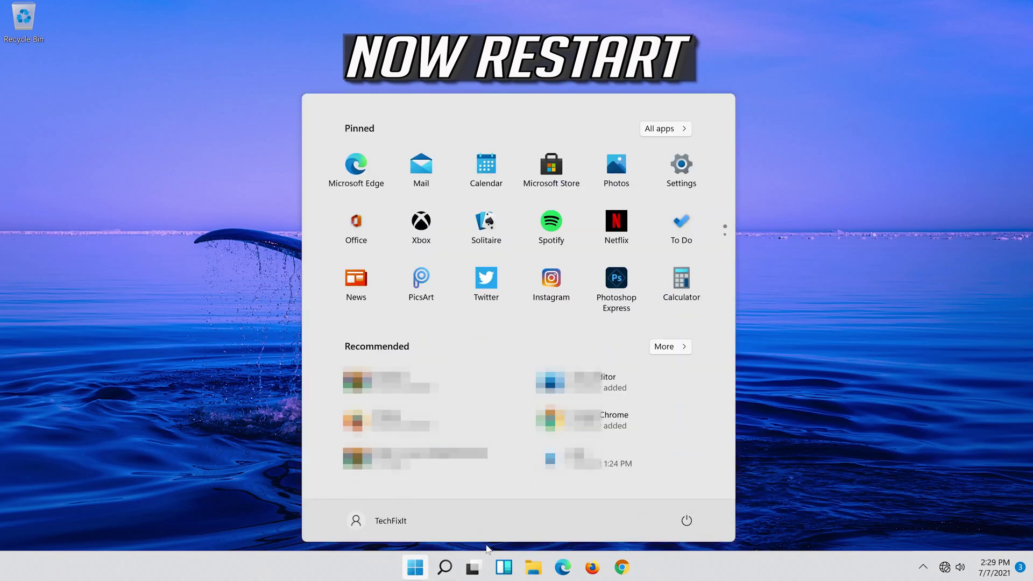
pyautogui.click(694, 523)
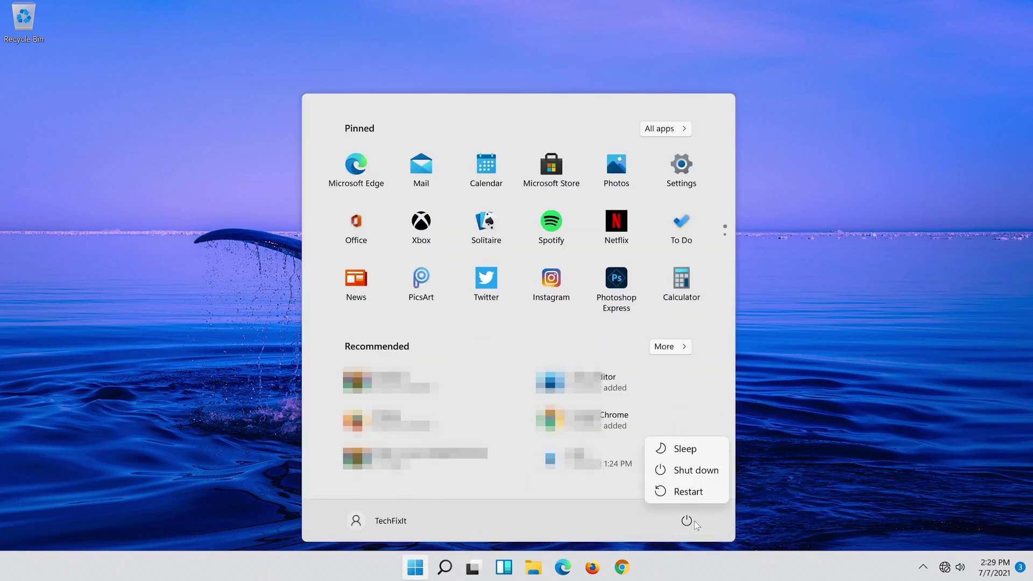
pyautogui.click(692, 491)
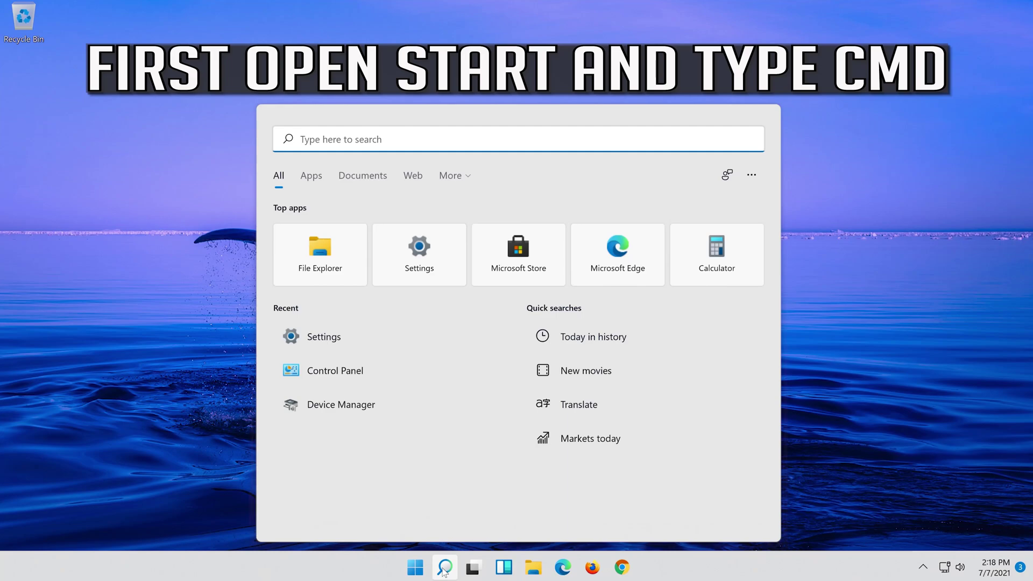
# Search for 'cmd' and run Command Prompt as administrator
pyautogui.write('cmd')
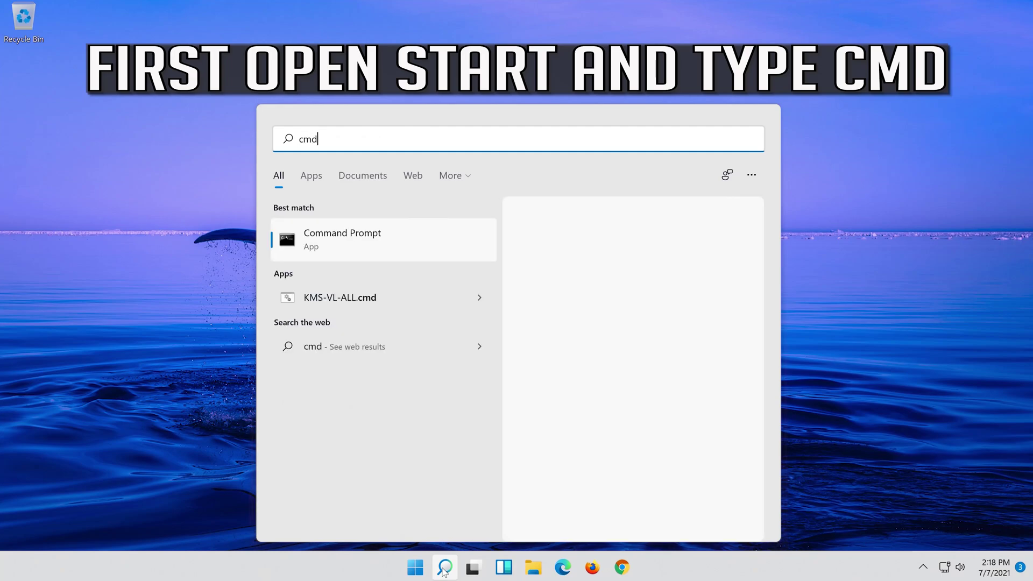
pyautogui.rightClick(426, 240)
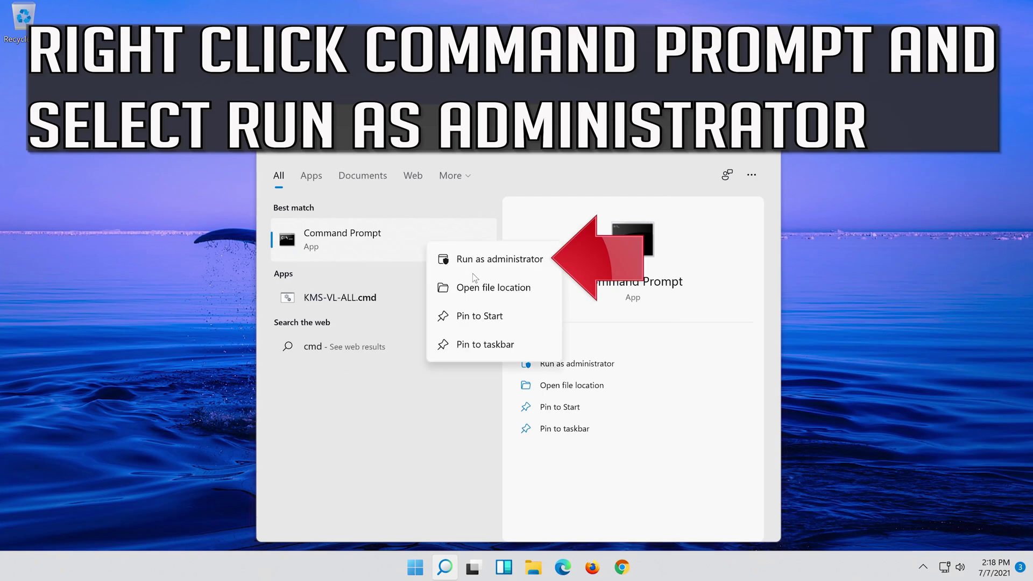
pyautogui.click(512, 262)
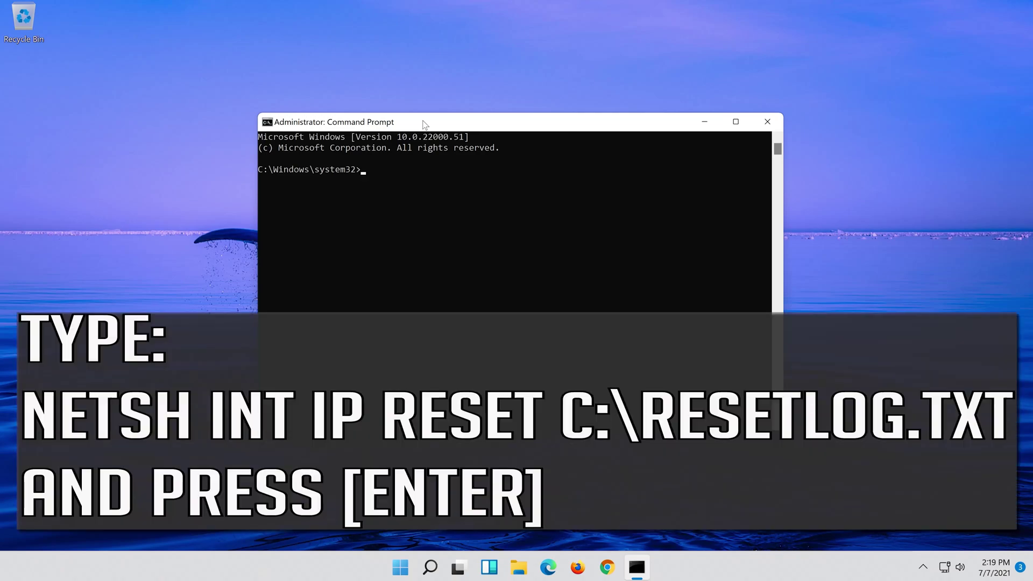
# Run 'netsh int ip reset c:\resetlog.txt' and 'netsh winsock reset'
pyautogui.write('netsh int ip reset c:\\reset')
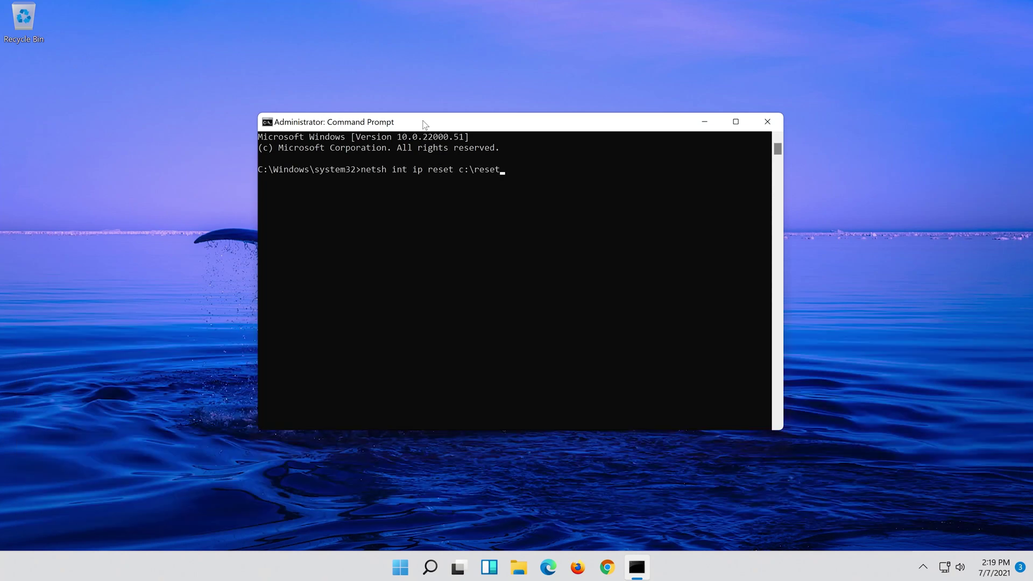
pyautogui.write('log.txt')
pyautogui.press('Return')
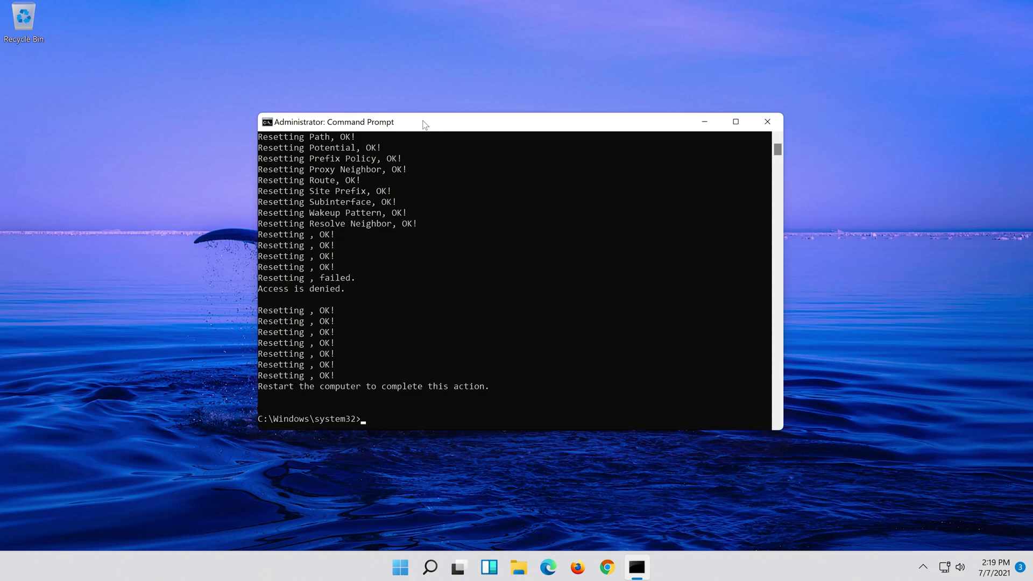
pyautogui.write('netsh')
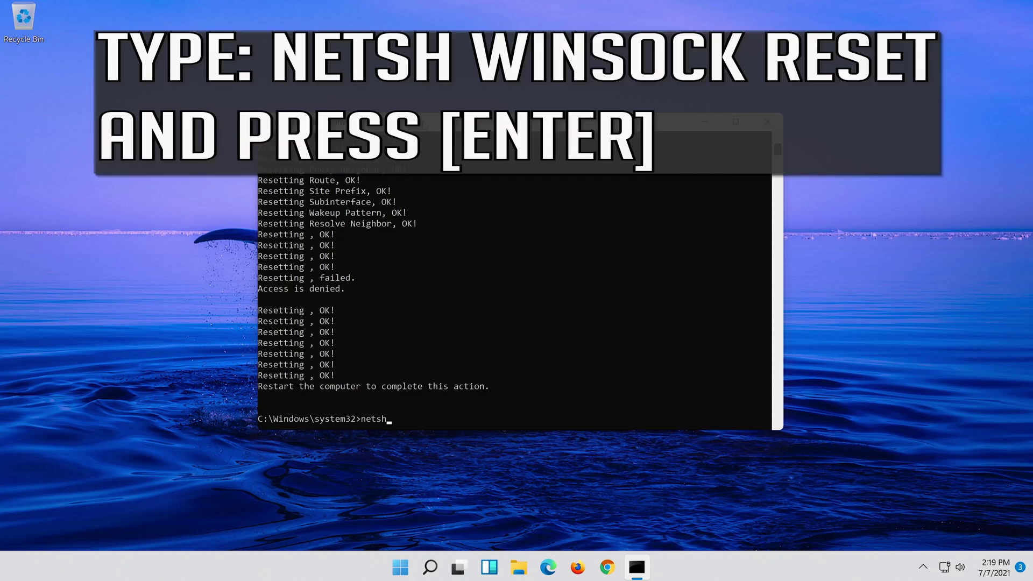
pyautogui.write(' winsock reset')
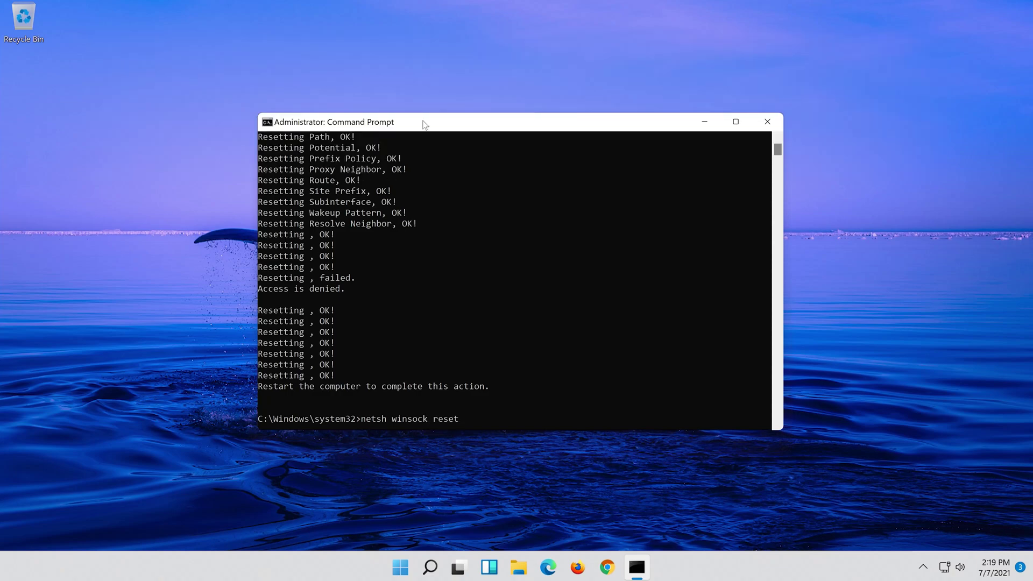
pyautogui.press('Return')
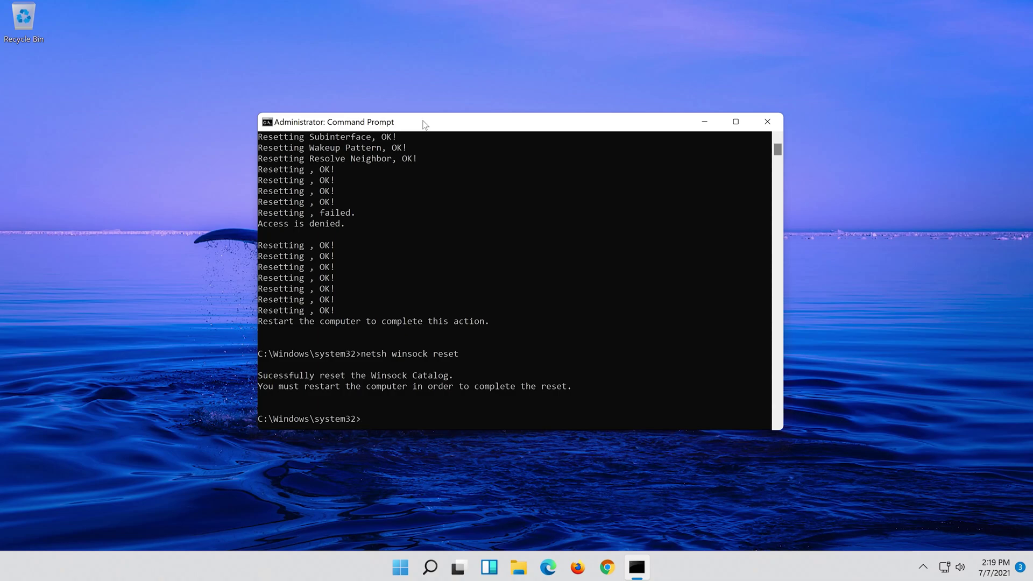
# Run 'ipconfig /flushdns', then exit the console
pyautogui.write('ipconfig ')
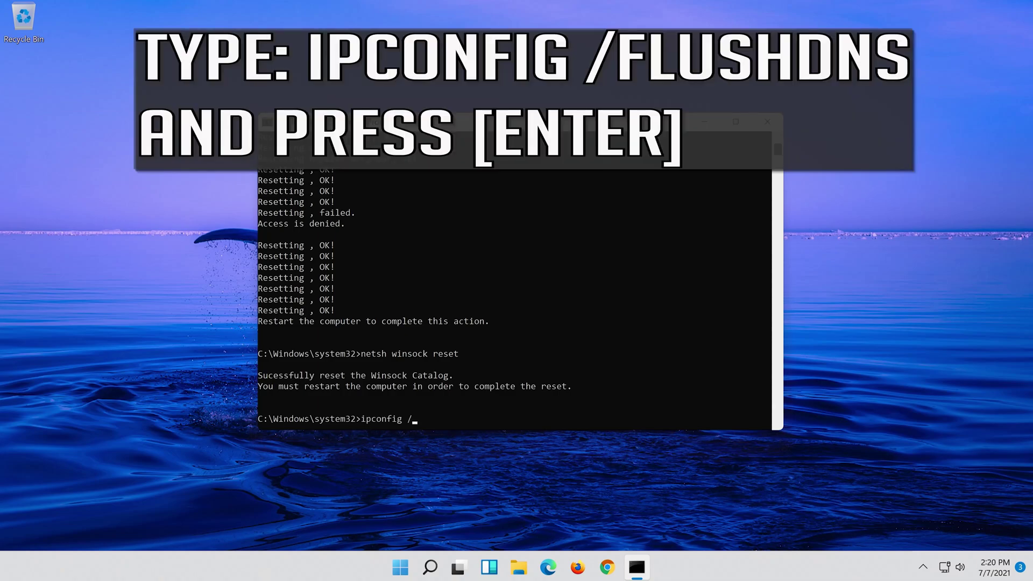
pyautogui.write('/flushdns')
pyautogui.press('Return')
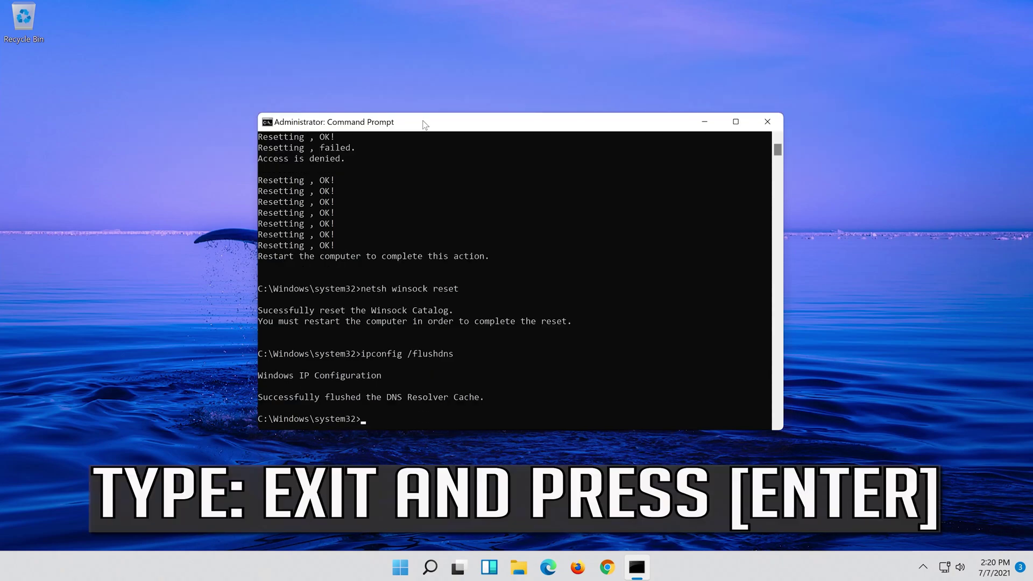
pyautogui.write('exit')
pyautogui.press('Return')
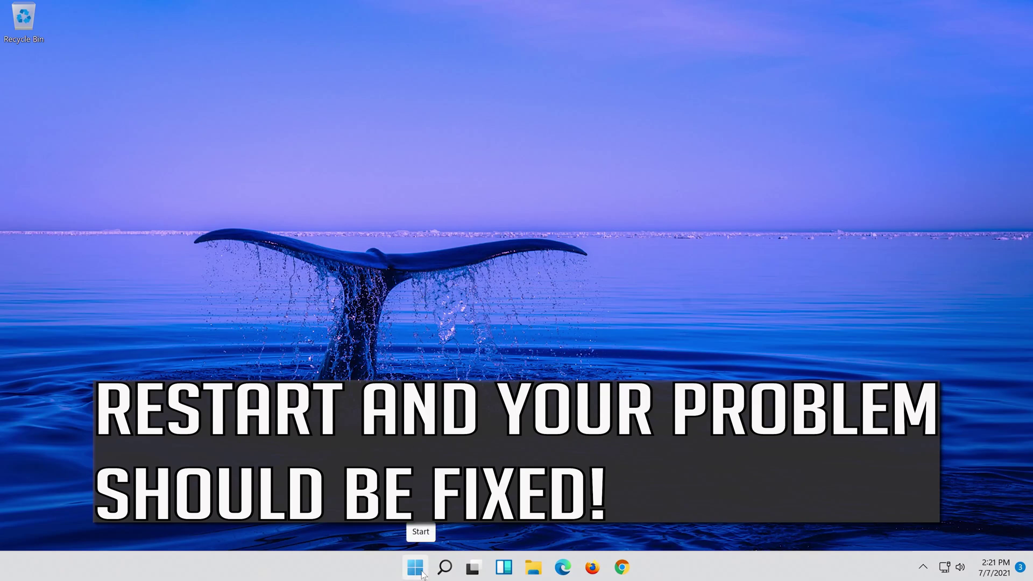
# Restart Windows again via the Start menu's power options
pyautogui.click(422, 574)
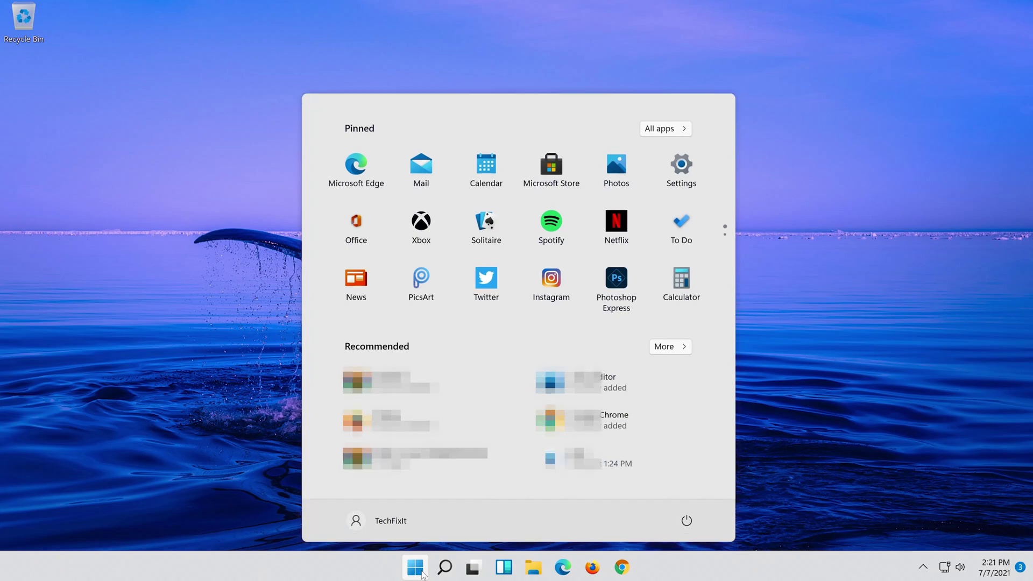
pyautogui.click(687, 521)
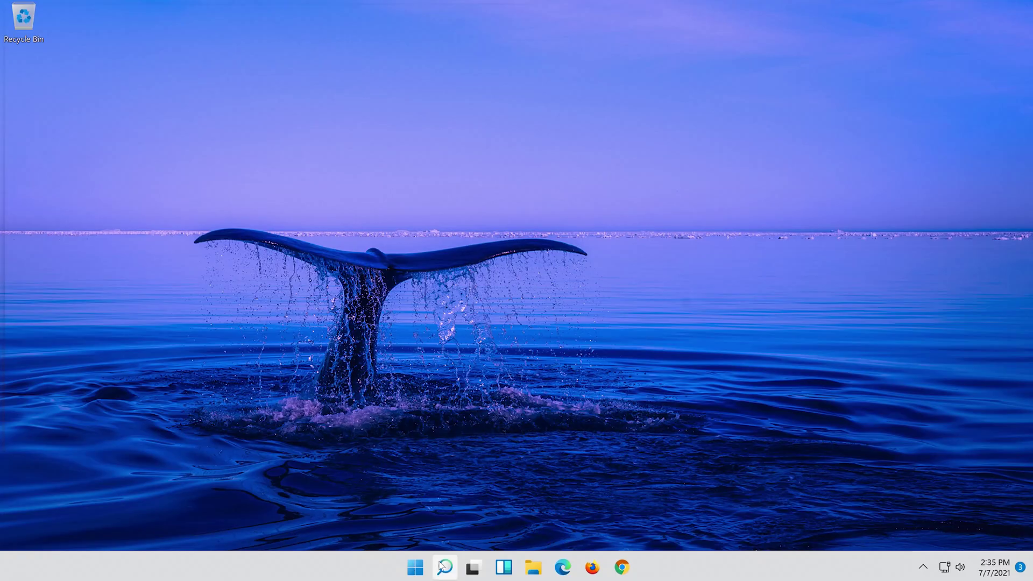
# Search 'control panel' and open the Control Panel best match
pyautogui.click(444, 566)
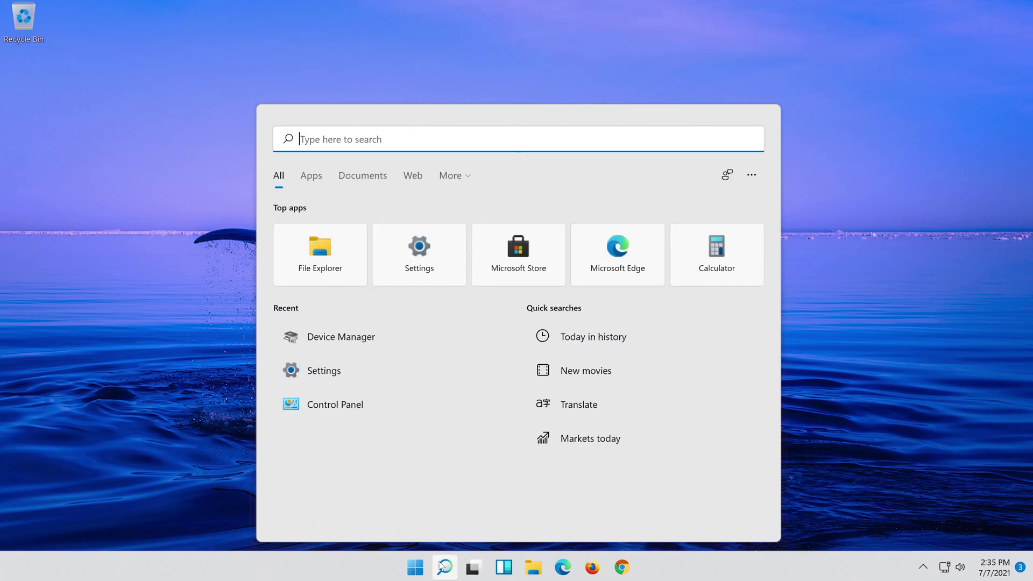
pyautogui.write('control panel')
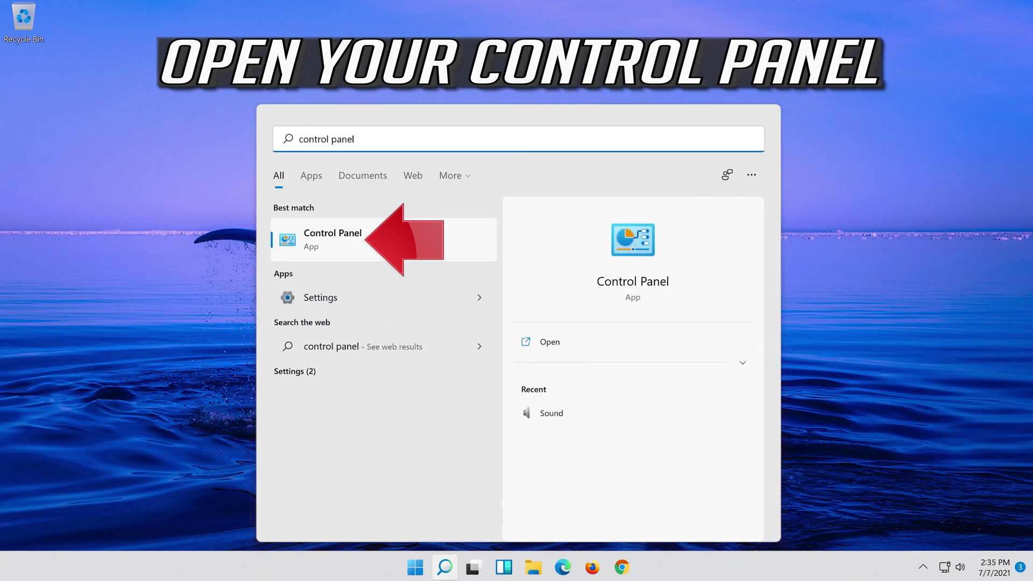
pyautogui.click(378, 257)
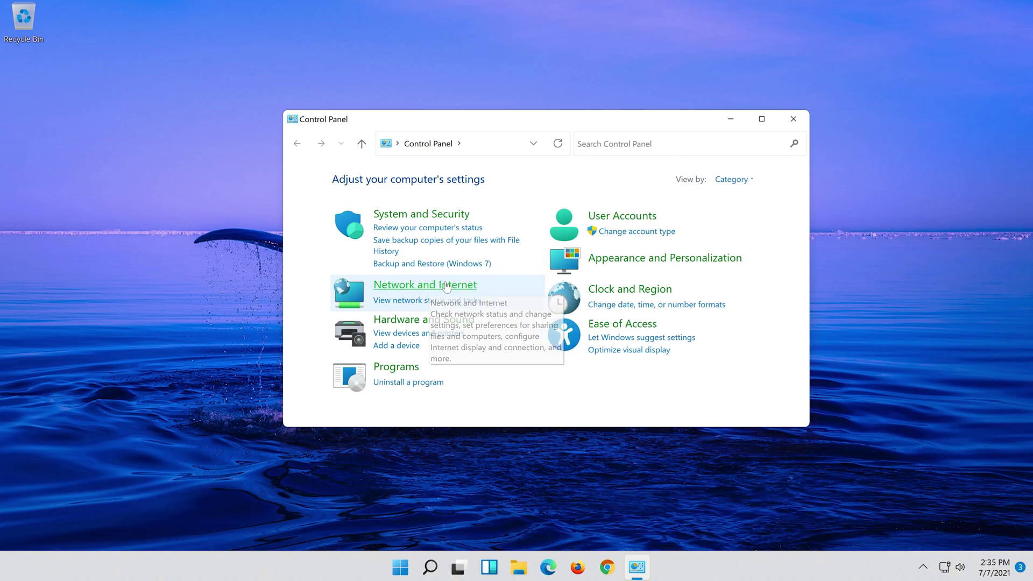
# Go to Network and Internet > Network and Sharing Center and open Ethernet0's status
pyautogui.click(447, 285)
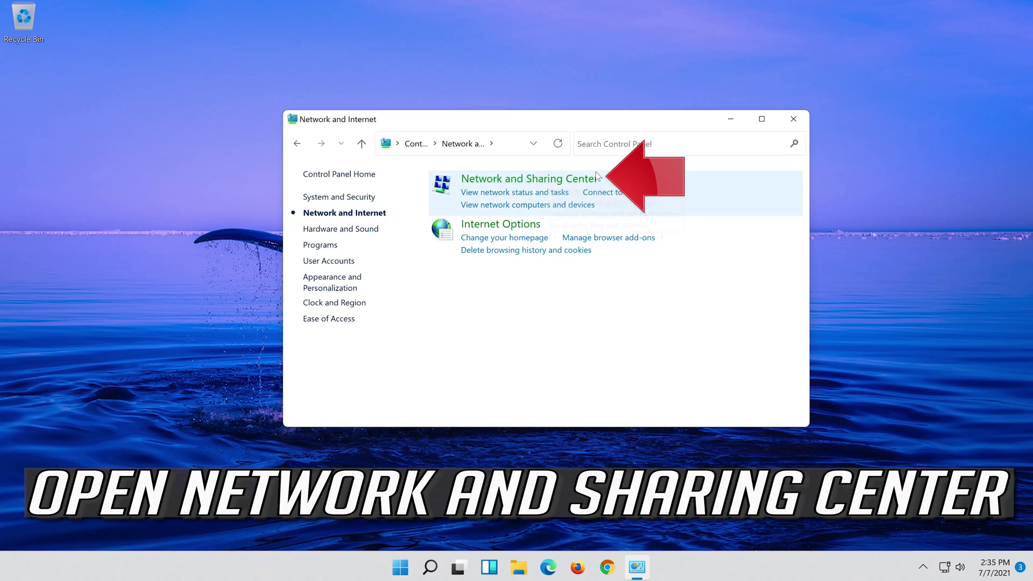
pyautogui.click(503, 179)
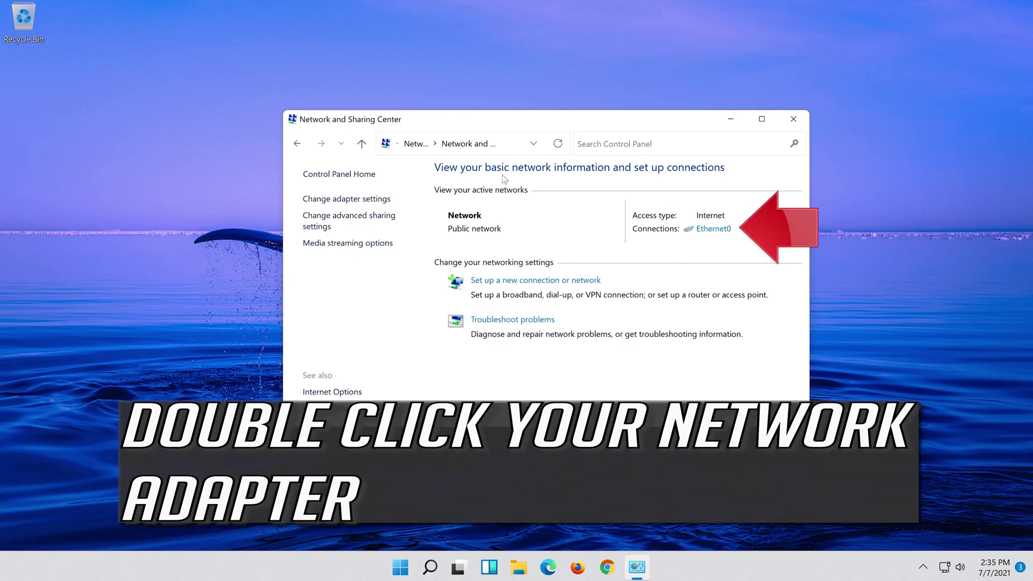
pyautogui.click(704, 232)
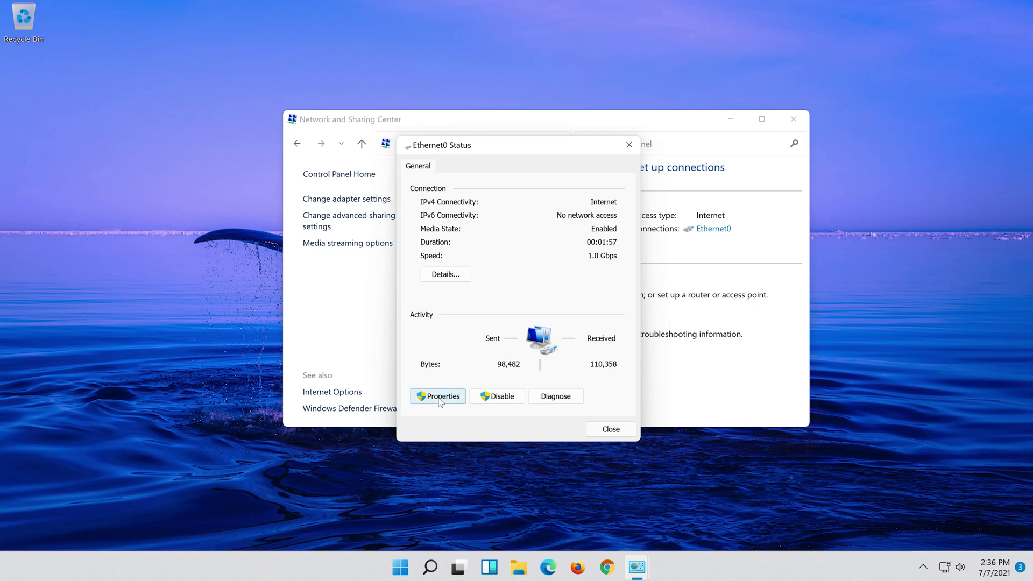
# Open Ethernet0's Properties and the Internet Protocol Version 4 (TCP/IPv4) properties
pyautogui.click(440, 398)
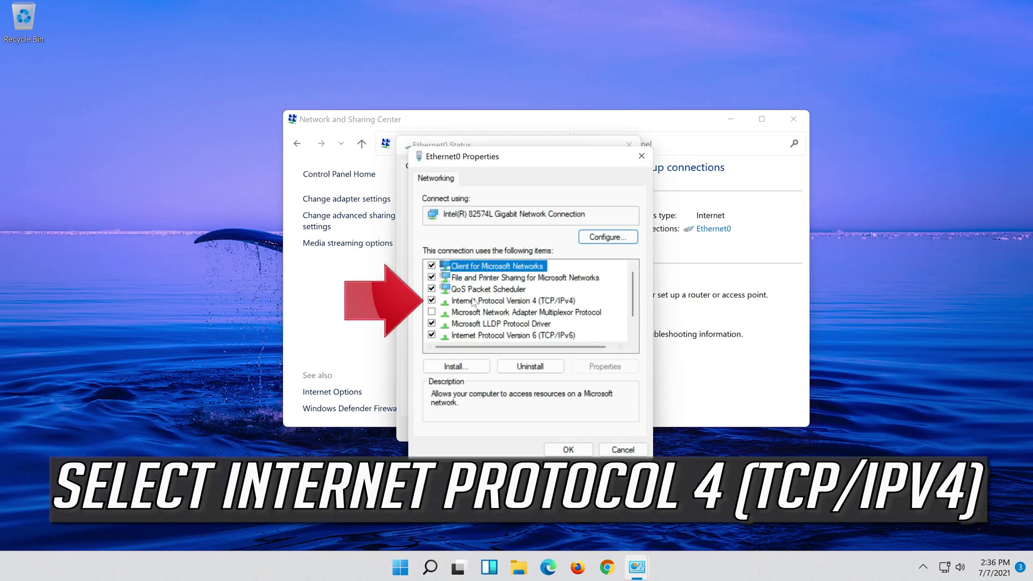
pyautogui.click(468, 302)
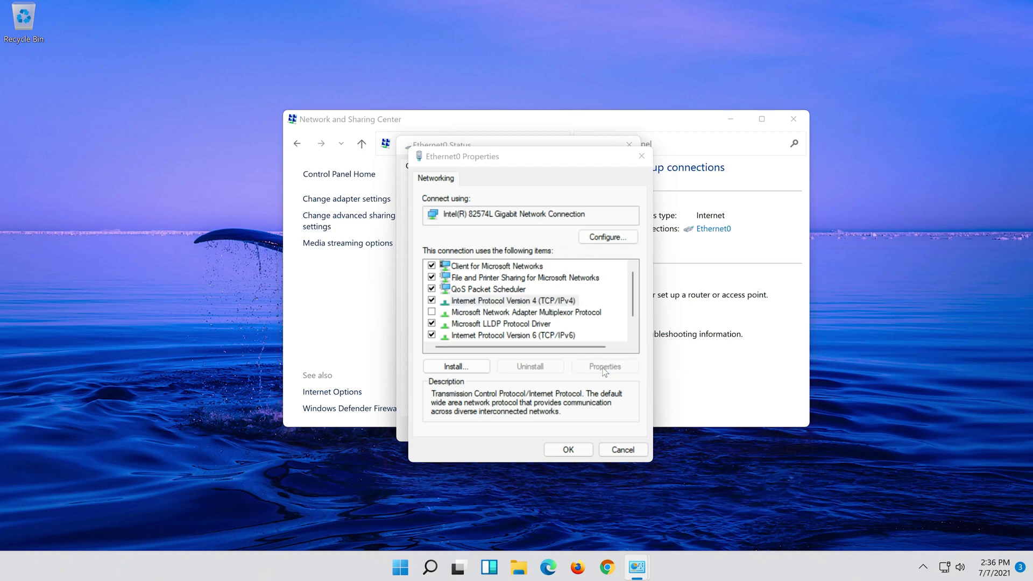
pyautogui.click(604, 368)
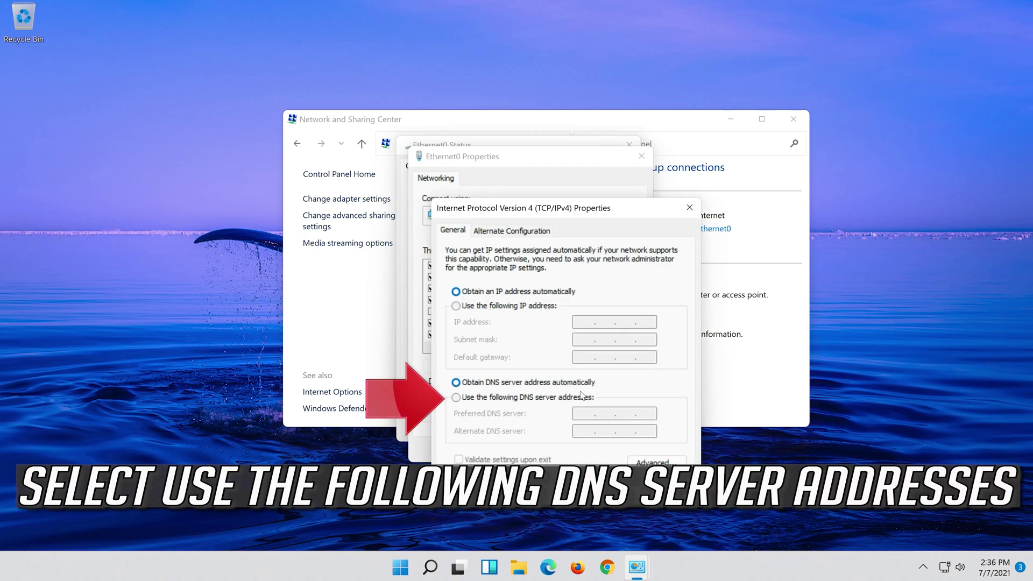